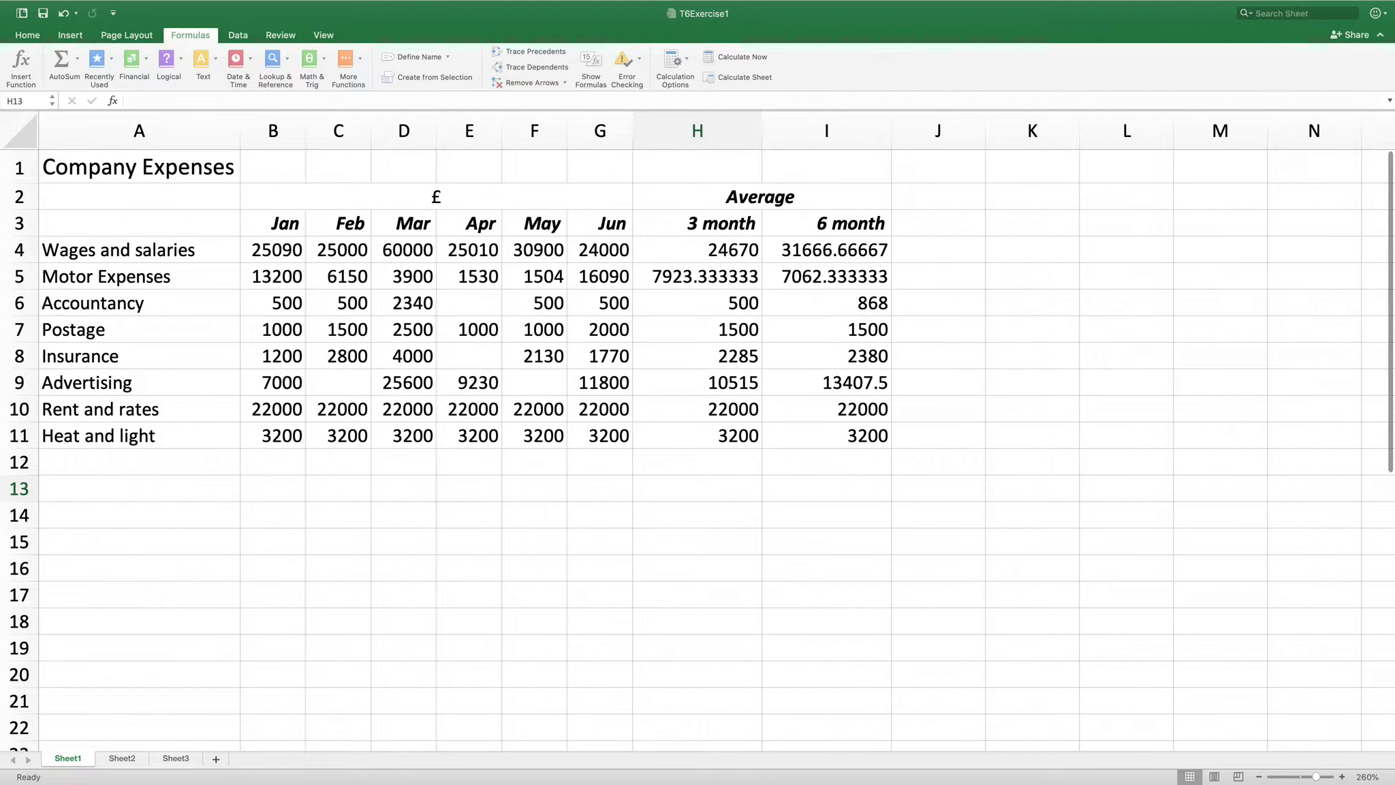
Insert two blank rows directly below the Company Expenses title, above the £ and Average headings
{"action": "left_click", "coordinate": [19, 197]}
{"action": "left_click", "coordinate": [19, 197]}
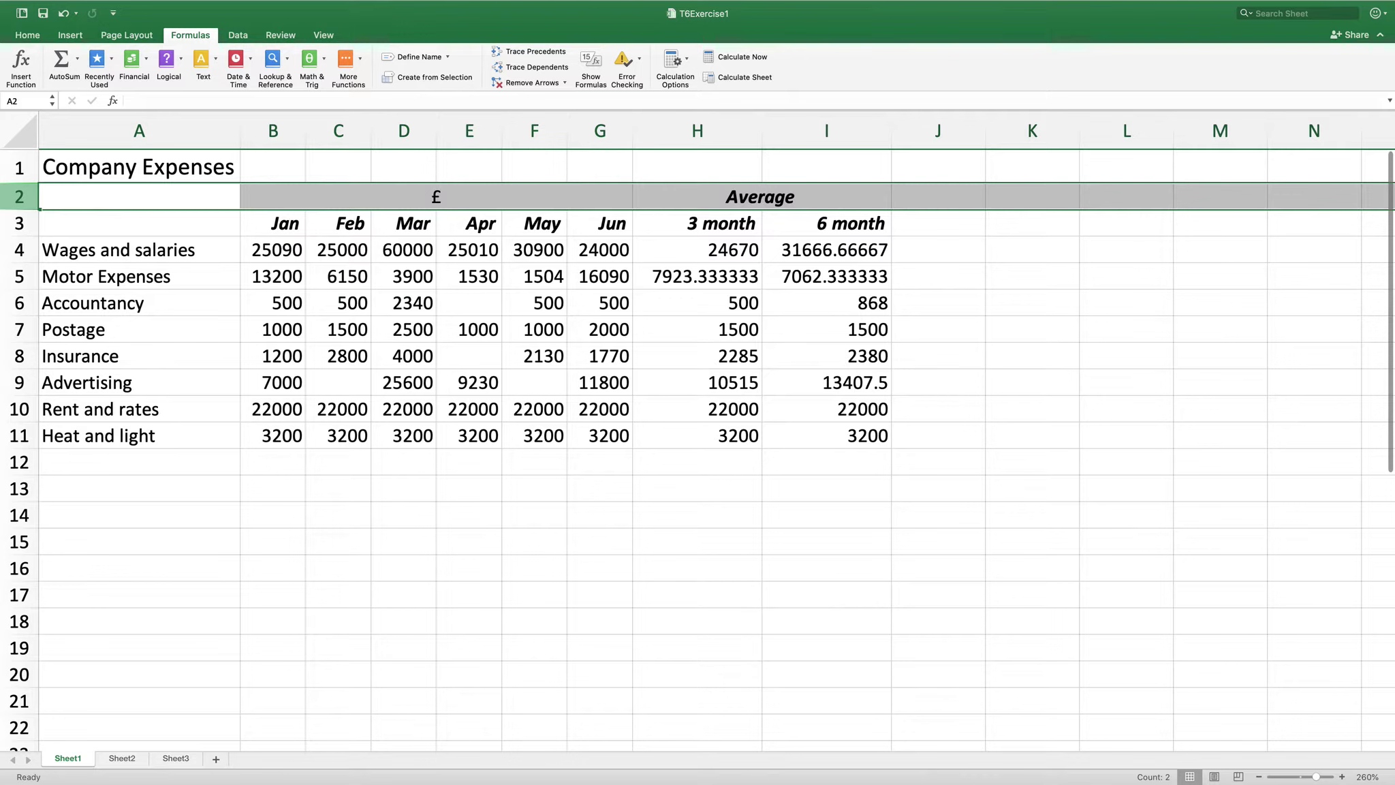
{"action": "left_click_drag", "start_coordinate": [19, 196], "coordinate": [19, 223]}
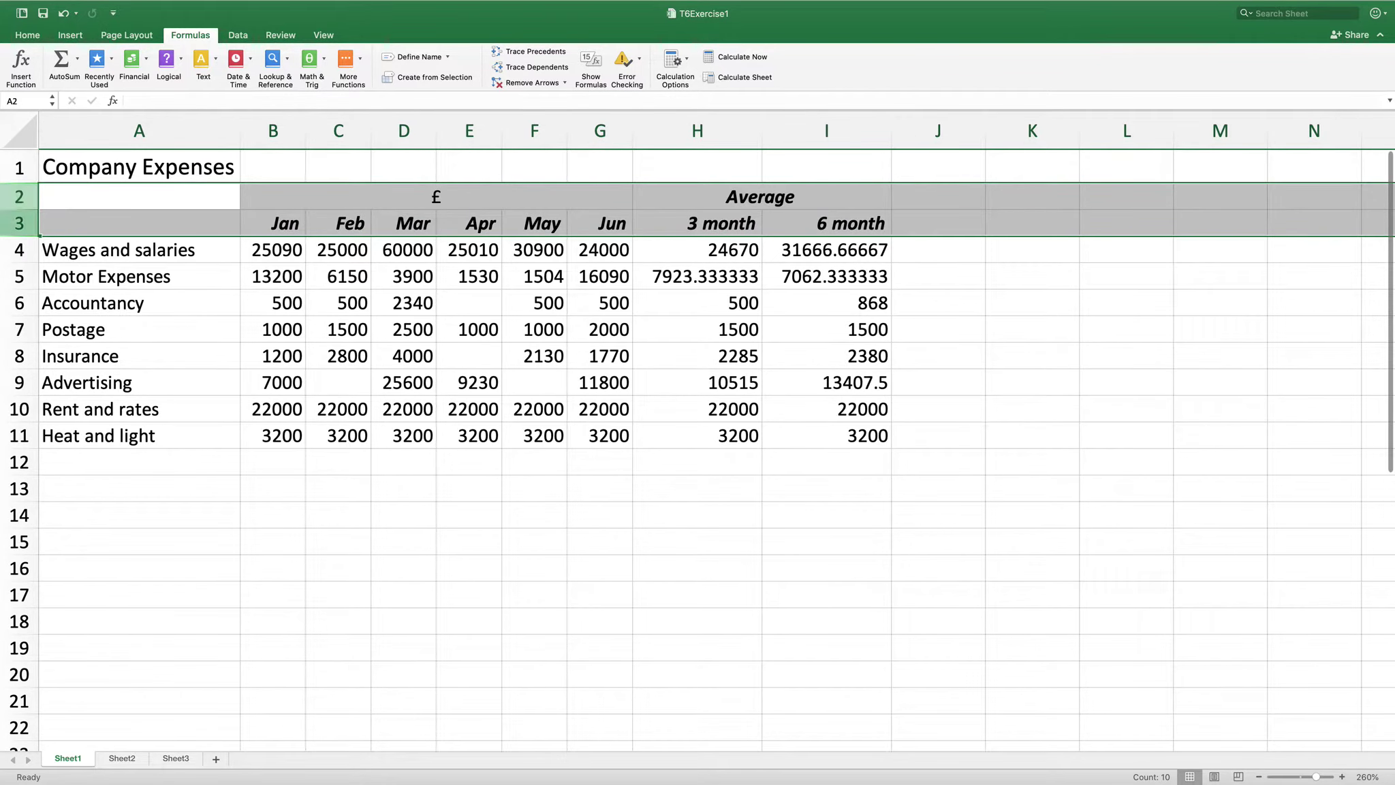
{"action": "right_click", "coordinate": [20, 217]}
{"action": "left_click", "coordinate": [46, 284]}
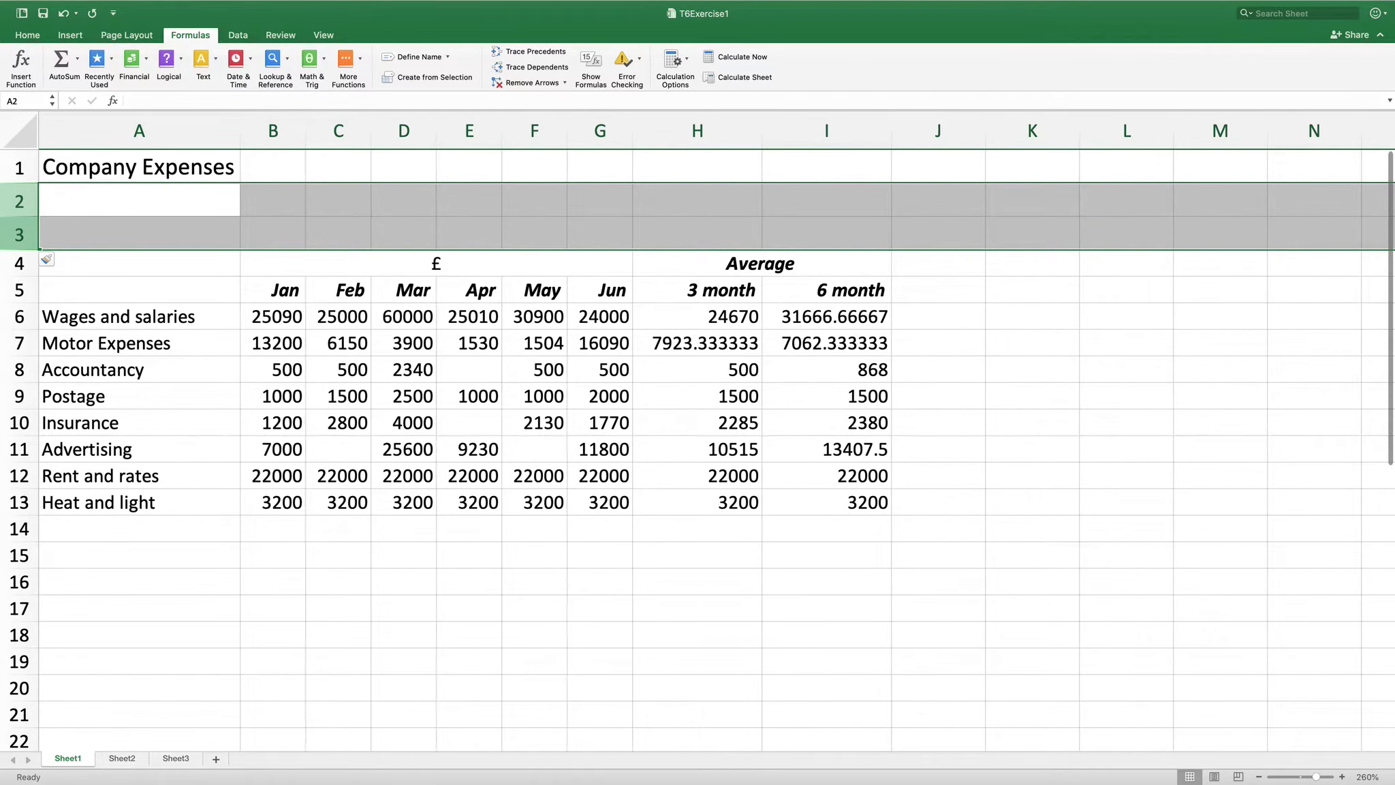
Set the font size of the blank row 3 to 11
{"action": "left_click", "coordinate": [20, 234]}
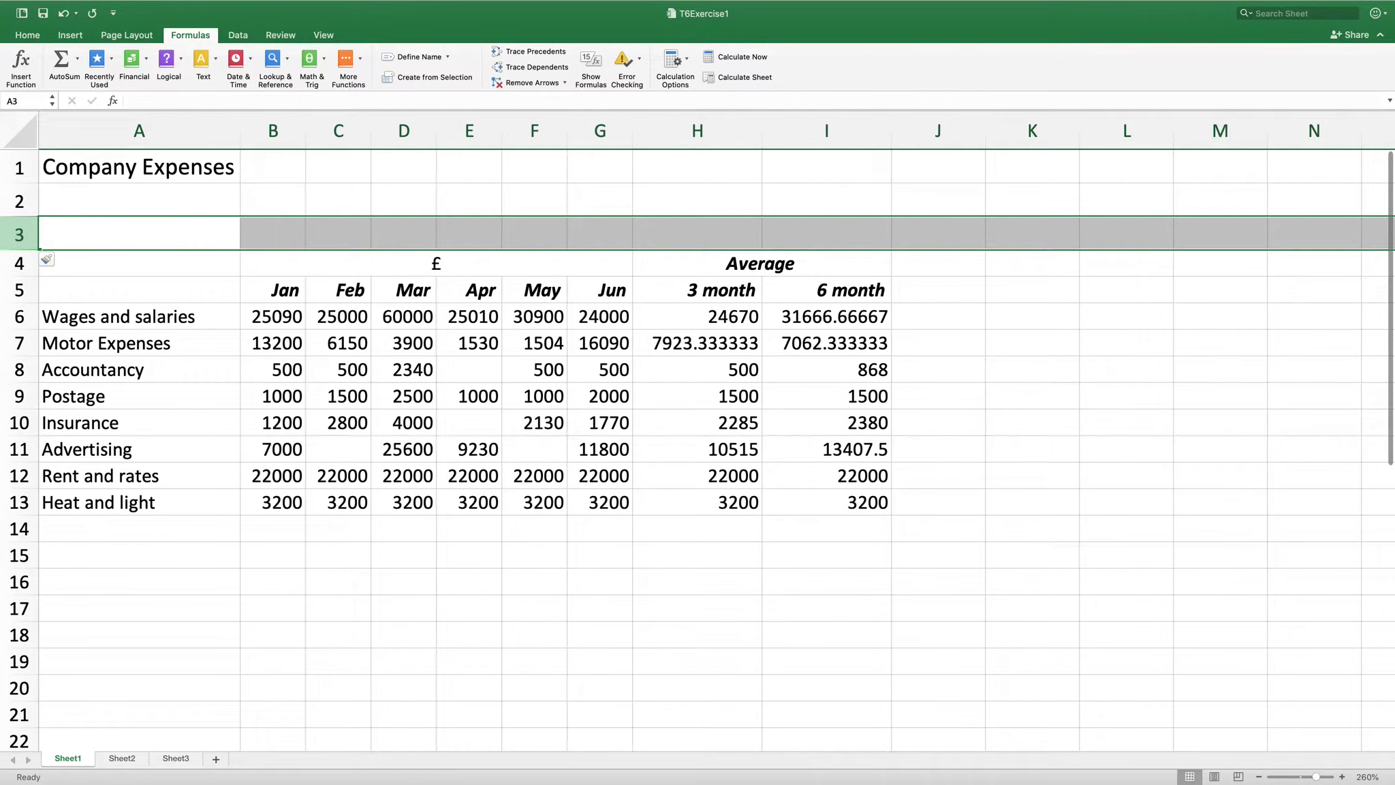
{"action": "left_click", "coordinate": [27, 35]}
{"action": "left_click", "coordinate": [203, 56]}
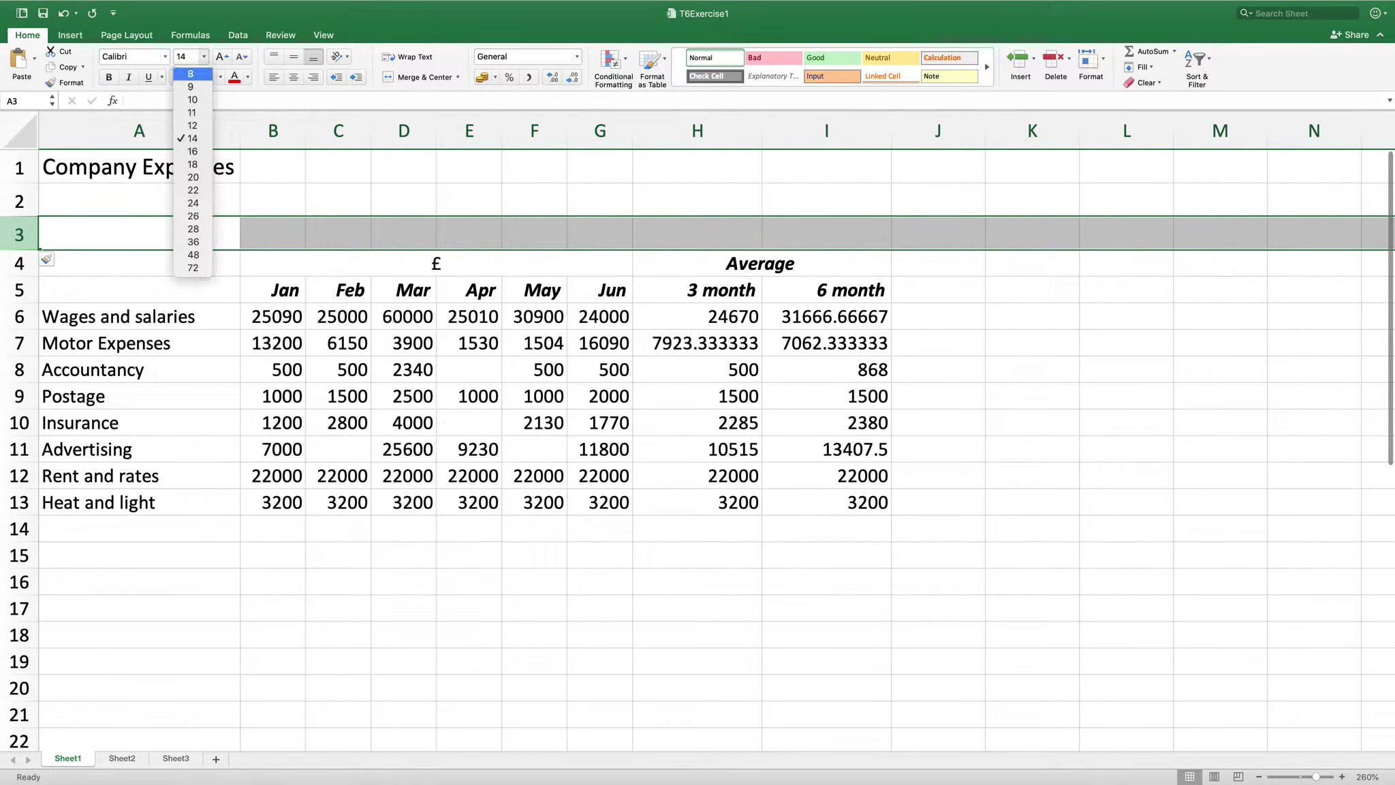
{"action": "left_click", "coordinate": [194, 112]}
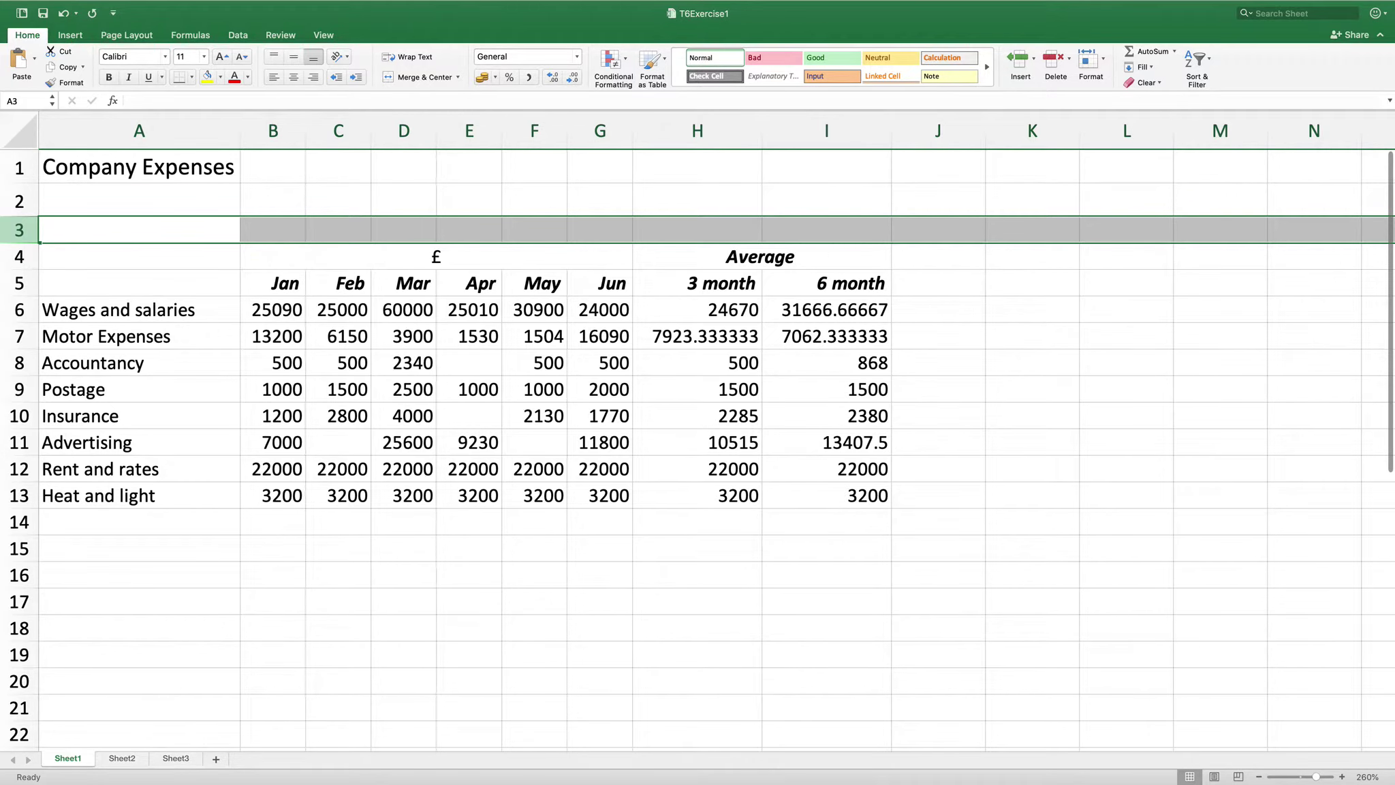
Enter the label "Max" in cell A3, formatted bold, italic and right-aligned
{"action": "left_click", "coordinate": [139, 230]}
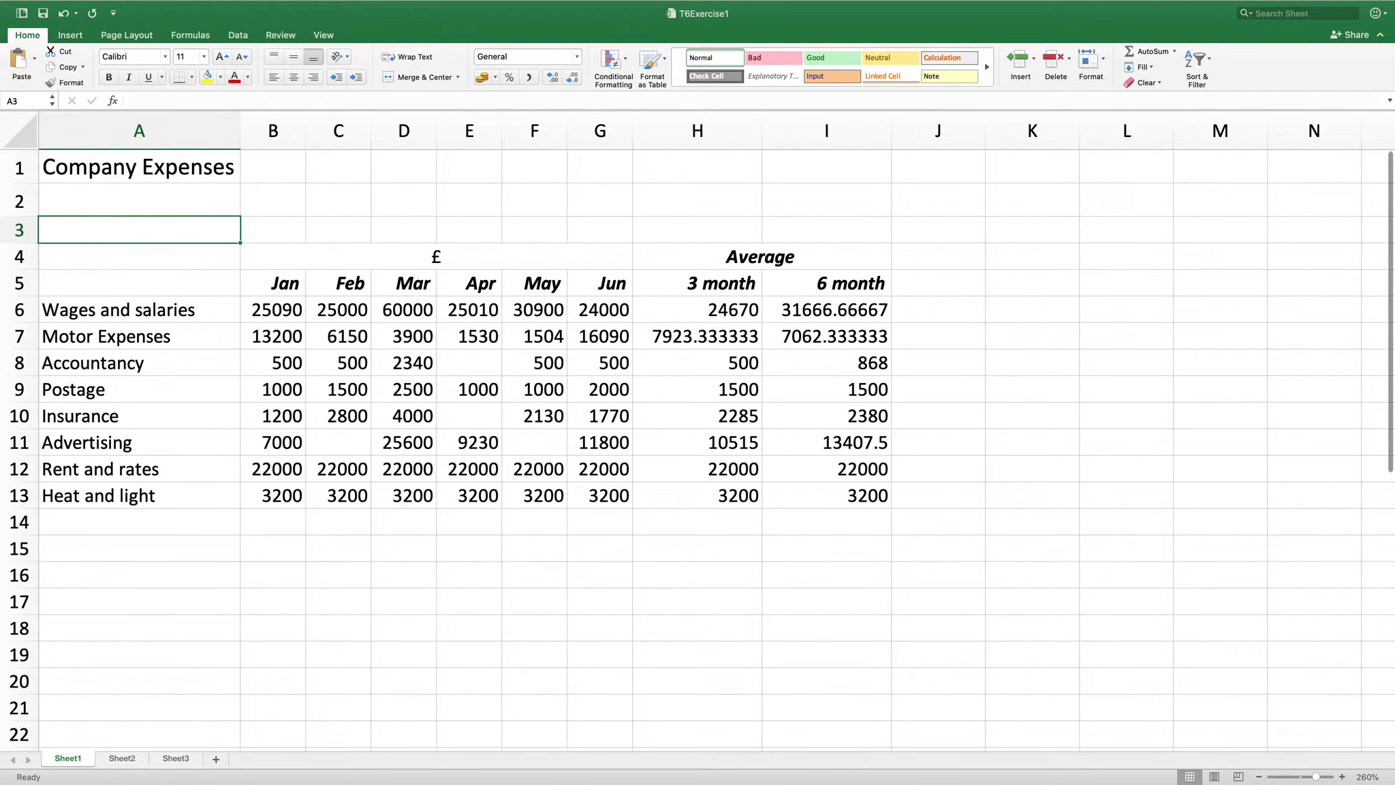
{"action": "scroll", "coordinate": [698, 436], "scroll_direction": "down", "scroll_amount": 1}
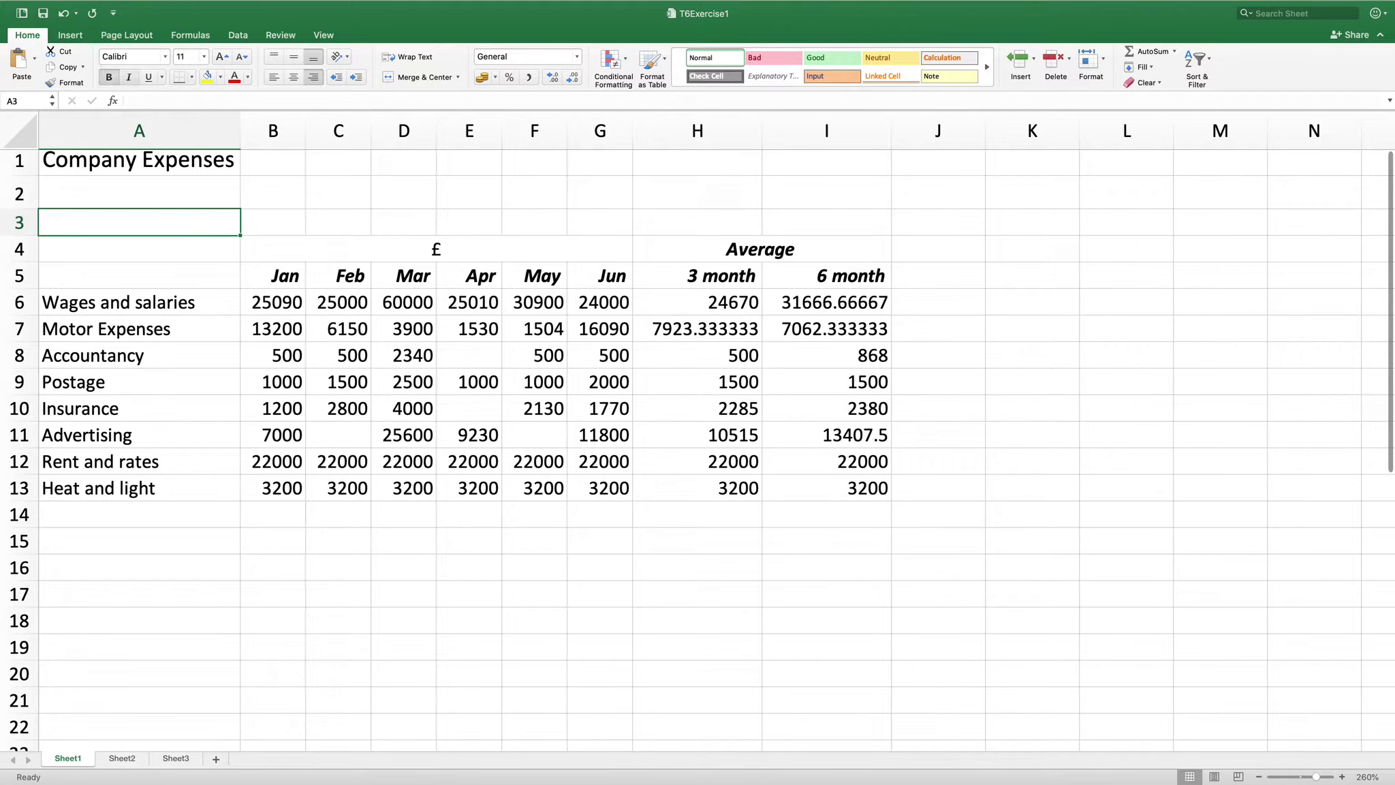
{"action": "left_click", "coordinate": [129, 77]}
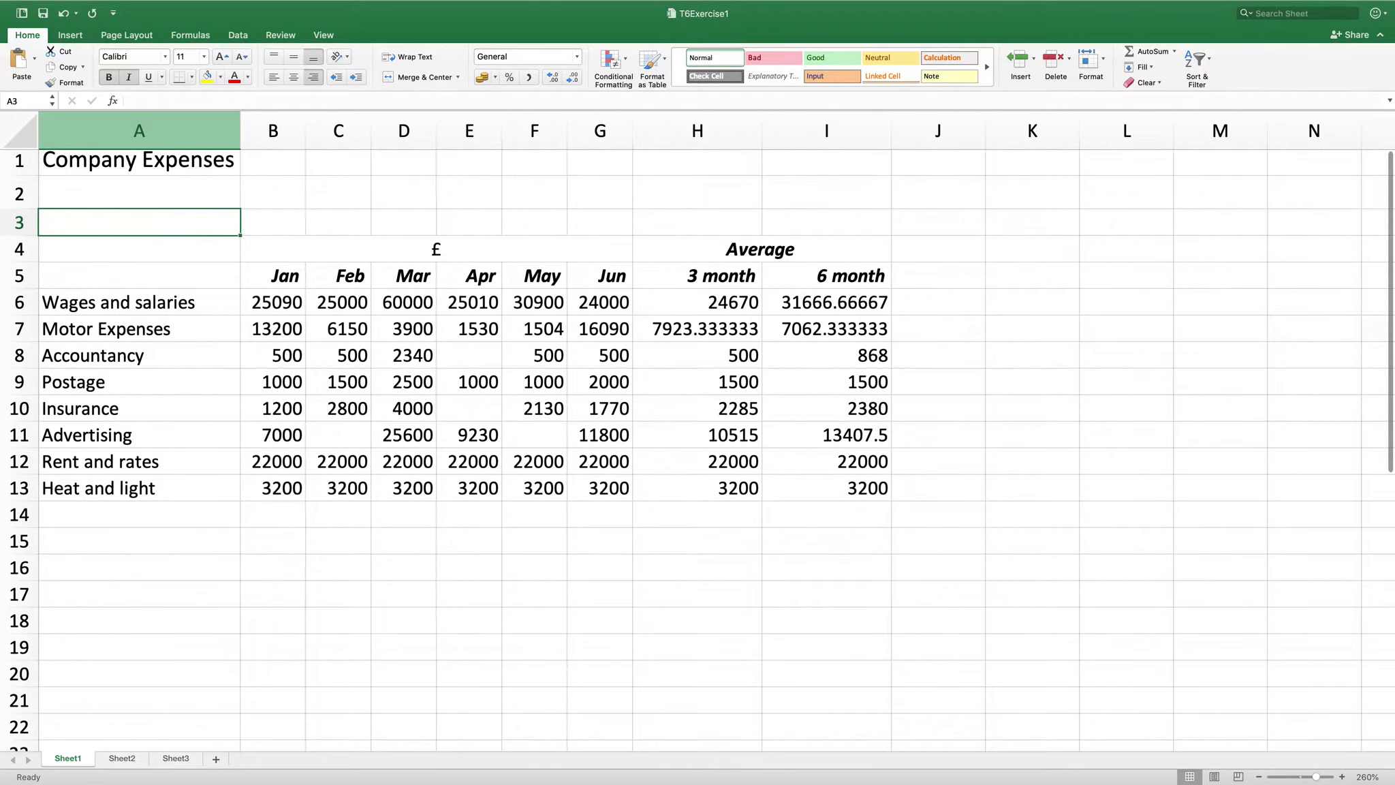
{"action": "type", "text": "Max"}
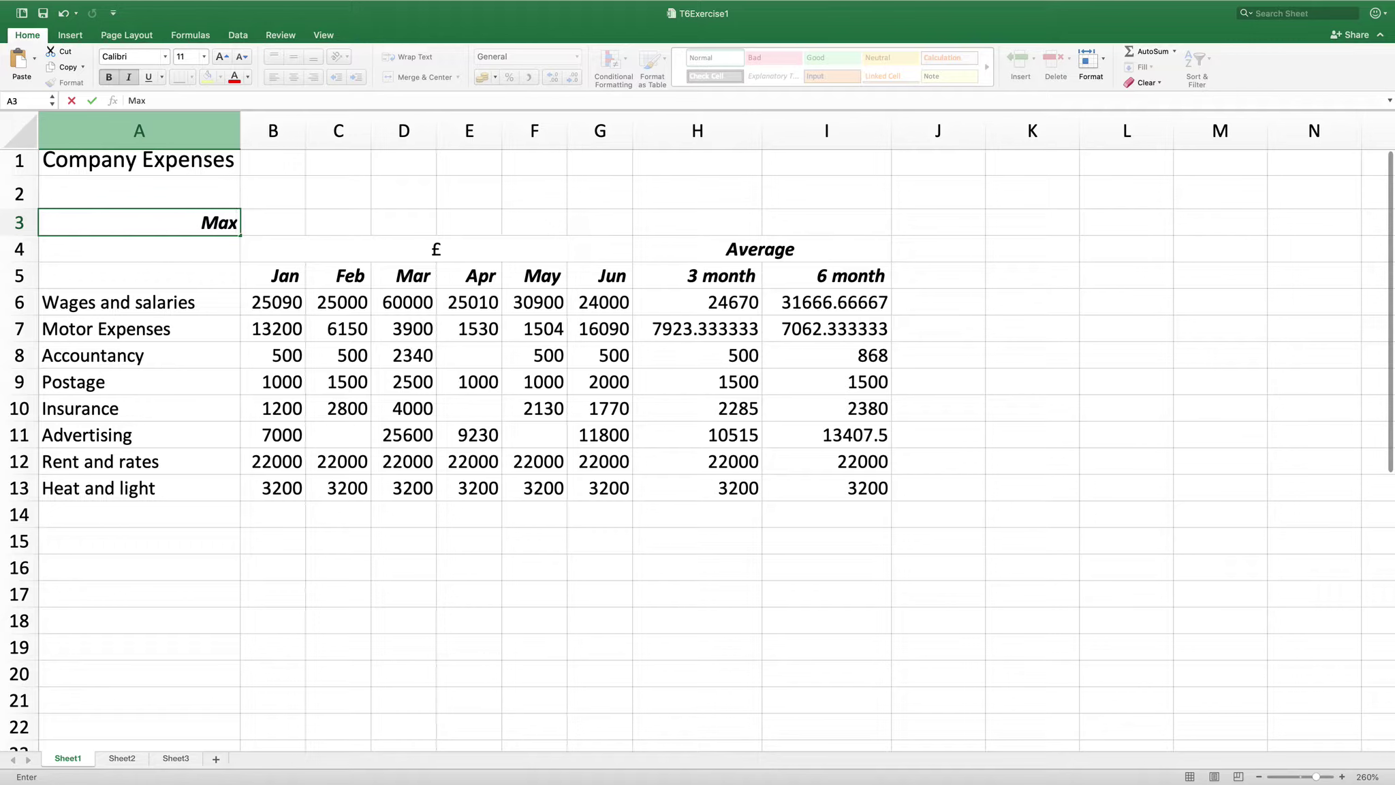
{"action": "key", "text": "Tab"}
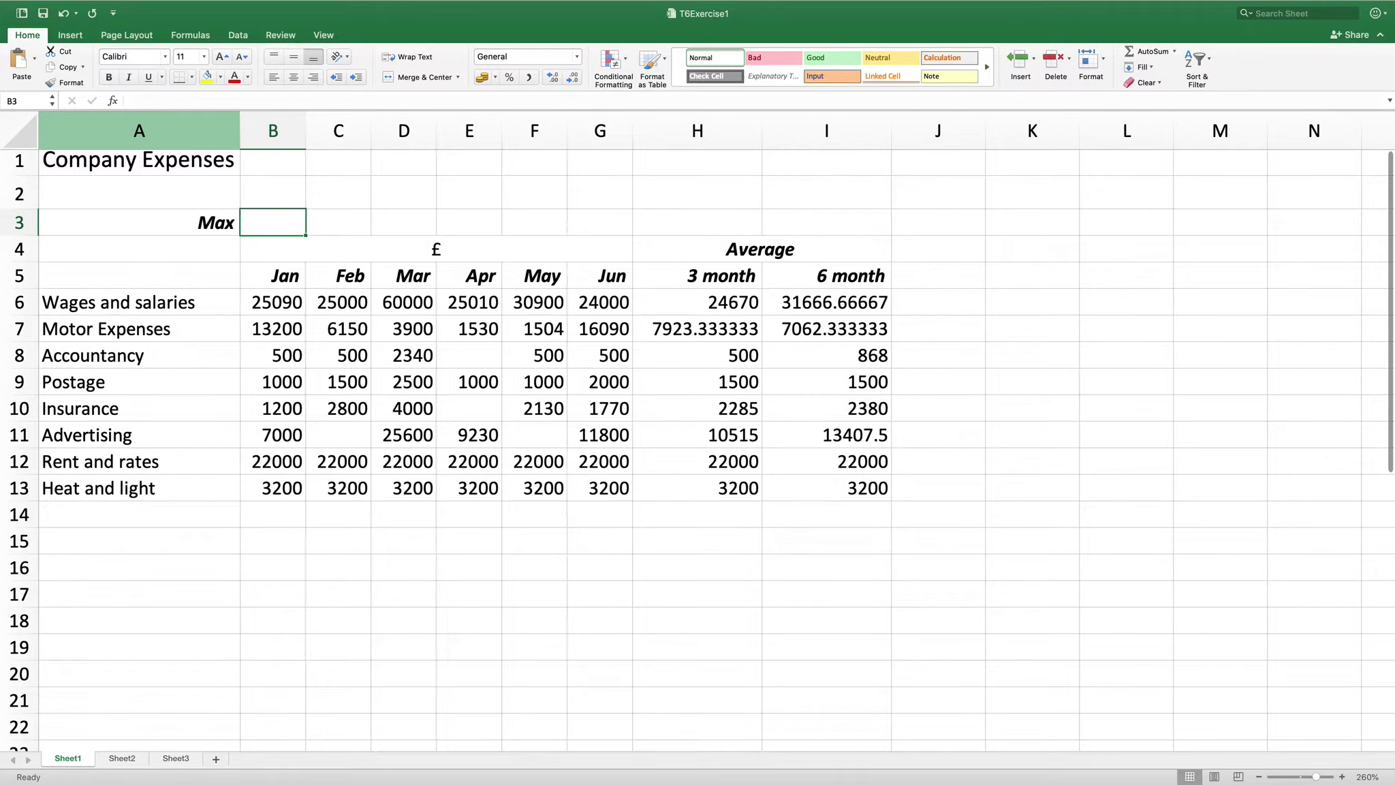
{"action": "type", "text": "=max"}
{"action": "key", "text": "BackSpace"}
{"action": "key", "text": "BackSpace"}
{"action": "key", "text": "BackSpace"}
{"action": "key", "text": "BackSpace"}
{"action": "key", "text": "Return"}
{"action": "key", "text": "Up"}
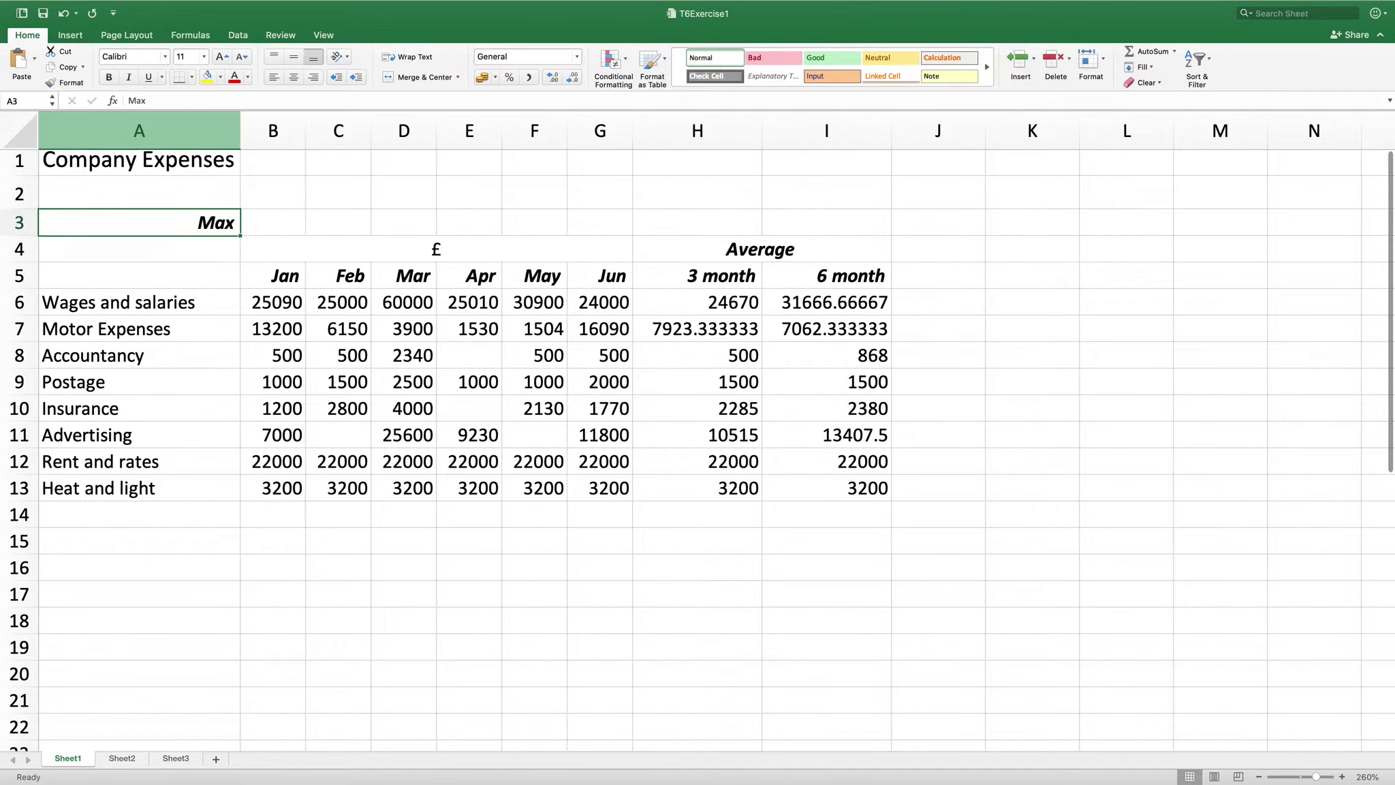
Insert the Max function in cell B3 over the monthly expense figures, =MAX(B6:G13)
{"action": "key", "text": "Right"}
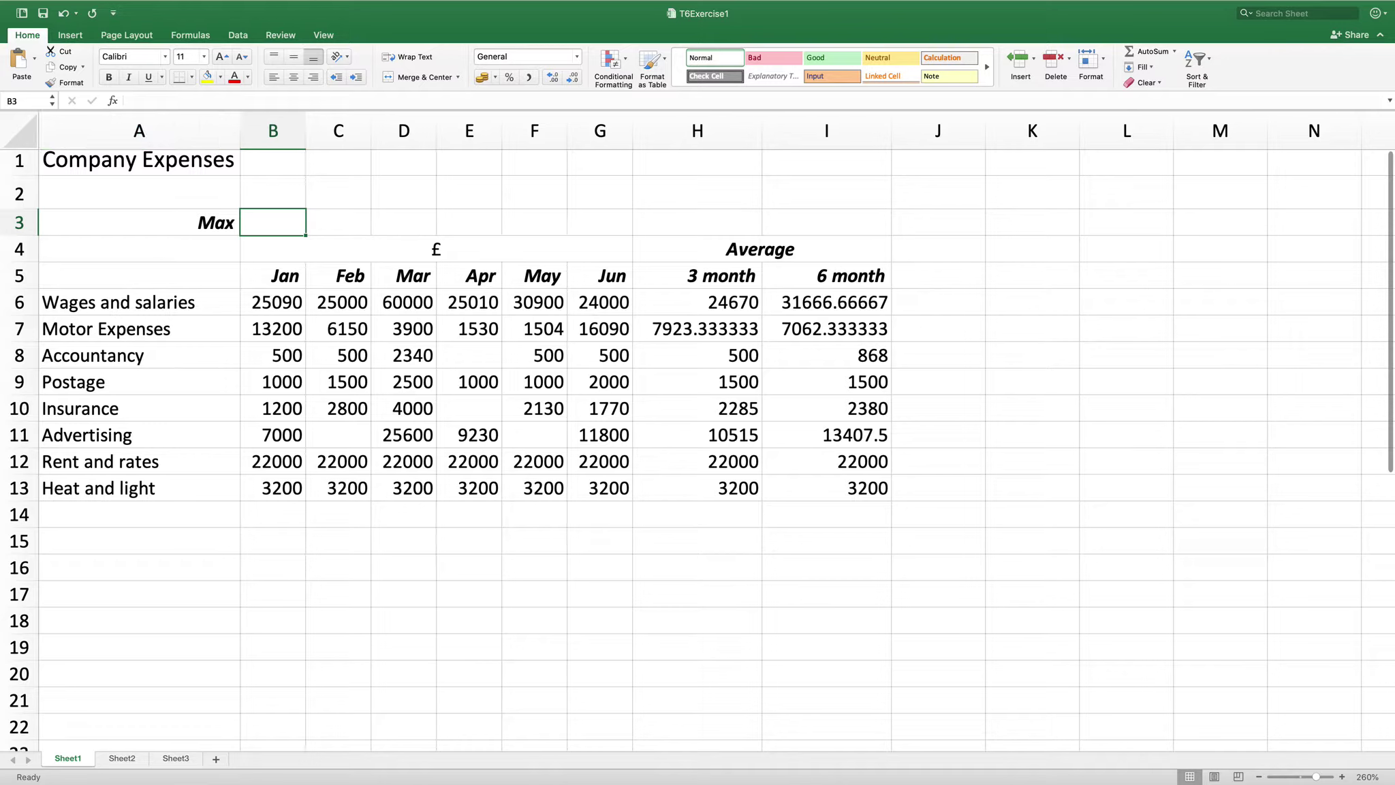
{"action": "left_click", "coordinate": [1174, 51]}
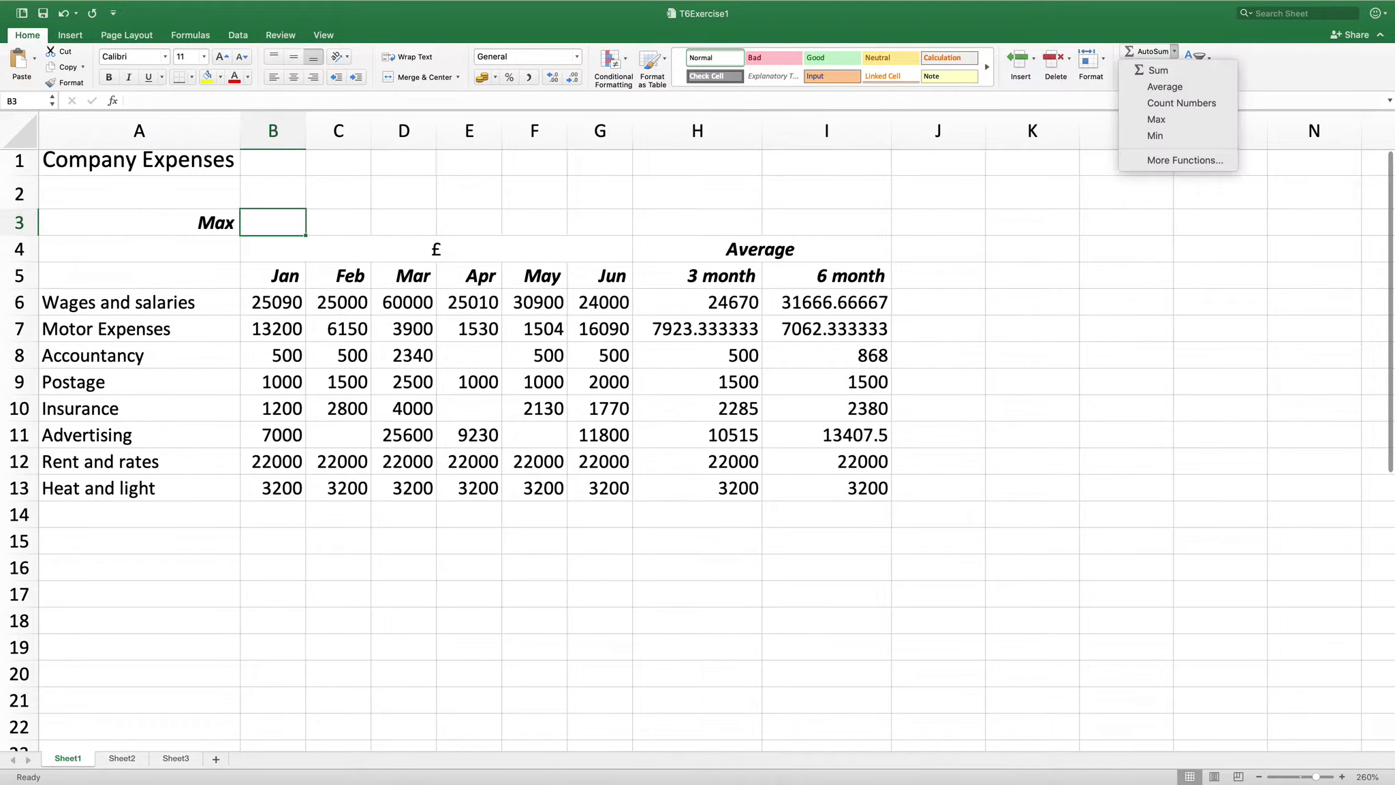
{"action": "left_click", "coordinate": [1156, 119]}
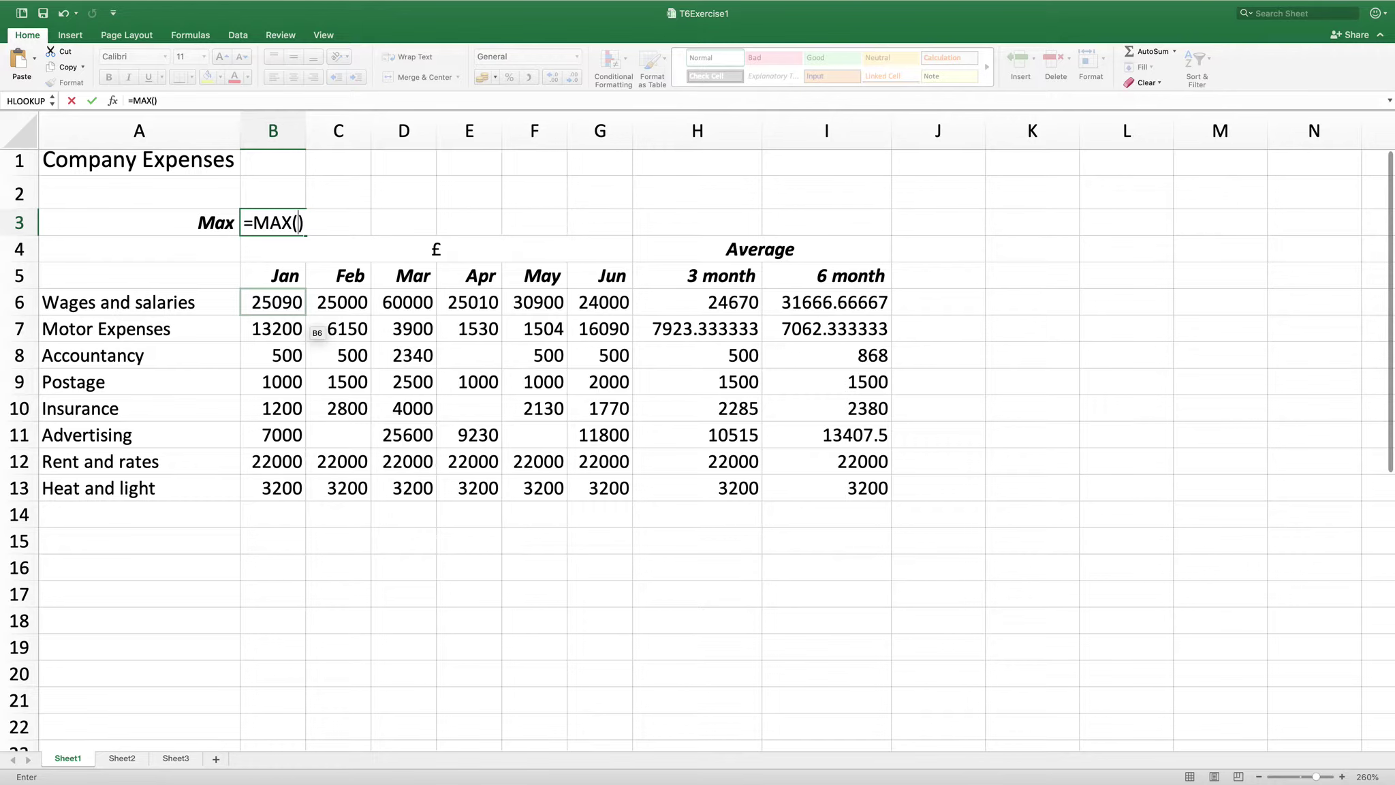
{"action": "left_click_drag", "start_coordinate": [300, 317], "coordinate": [632, 501]}
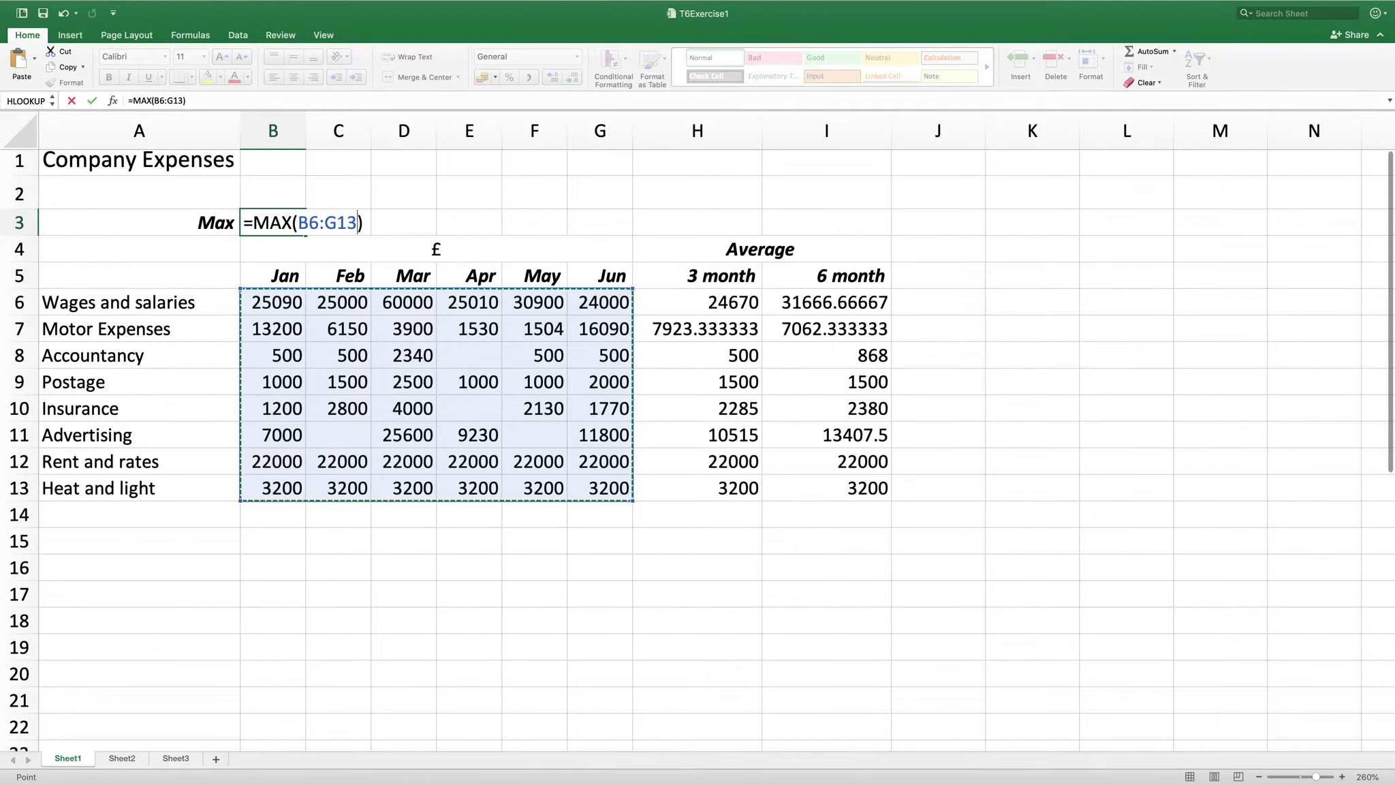
{"action": "key", "text": "Return"}
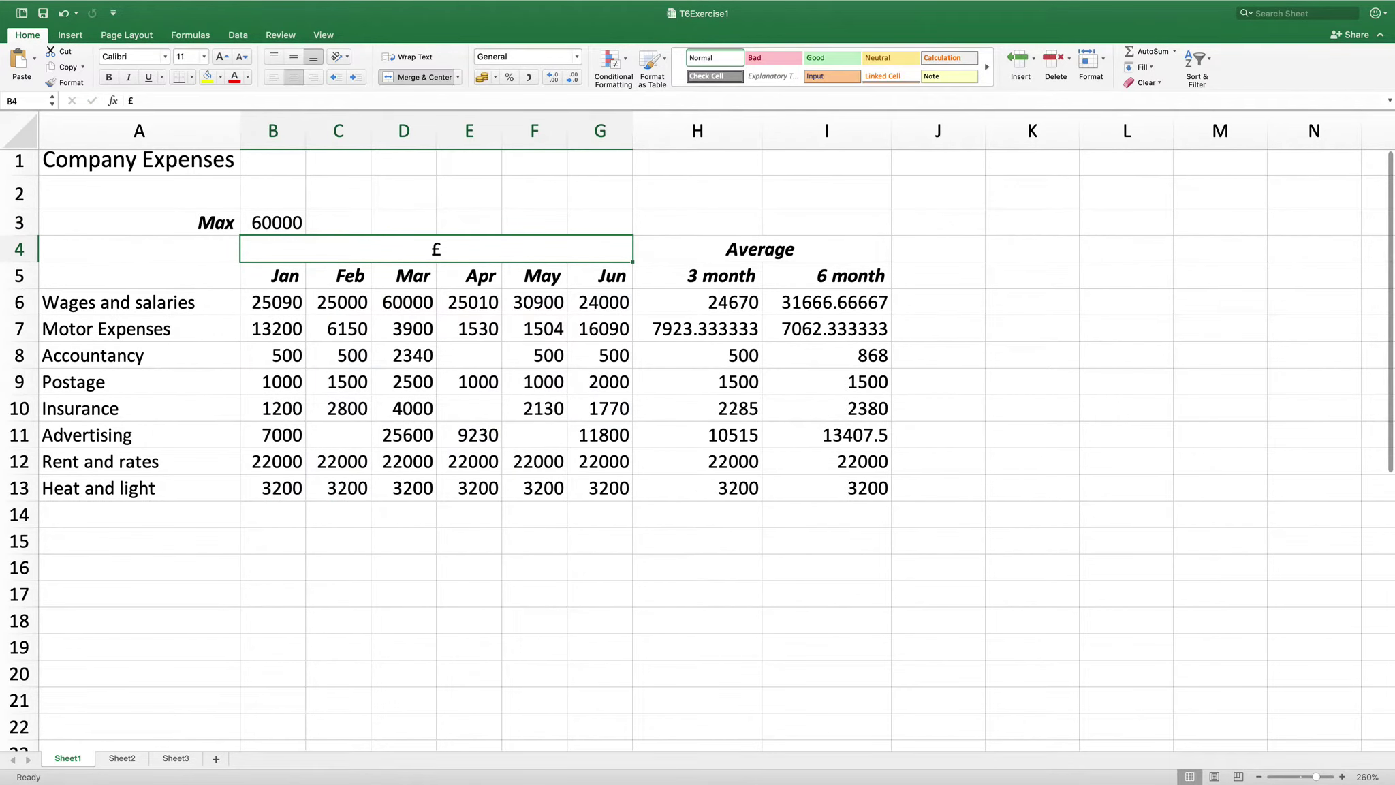
Enter the label "Min" in cell C3, formatted bold, italic and right-aligned
{"action": "scroll", "coordinate": [700, 431], "scroll_direction": "right", "scroll_amount": 1}
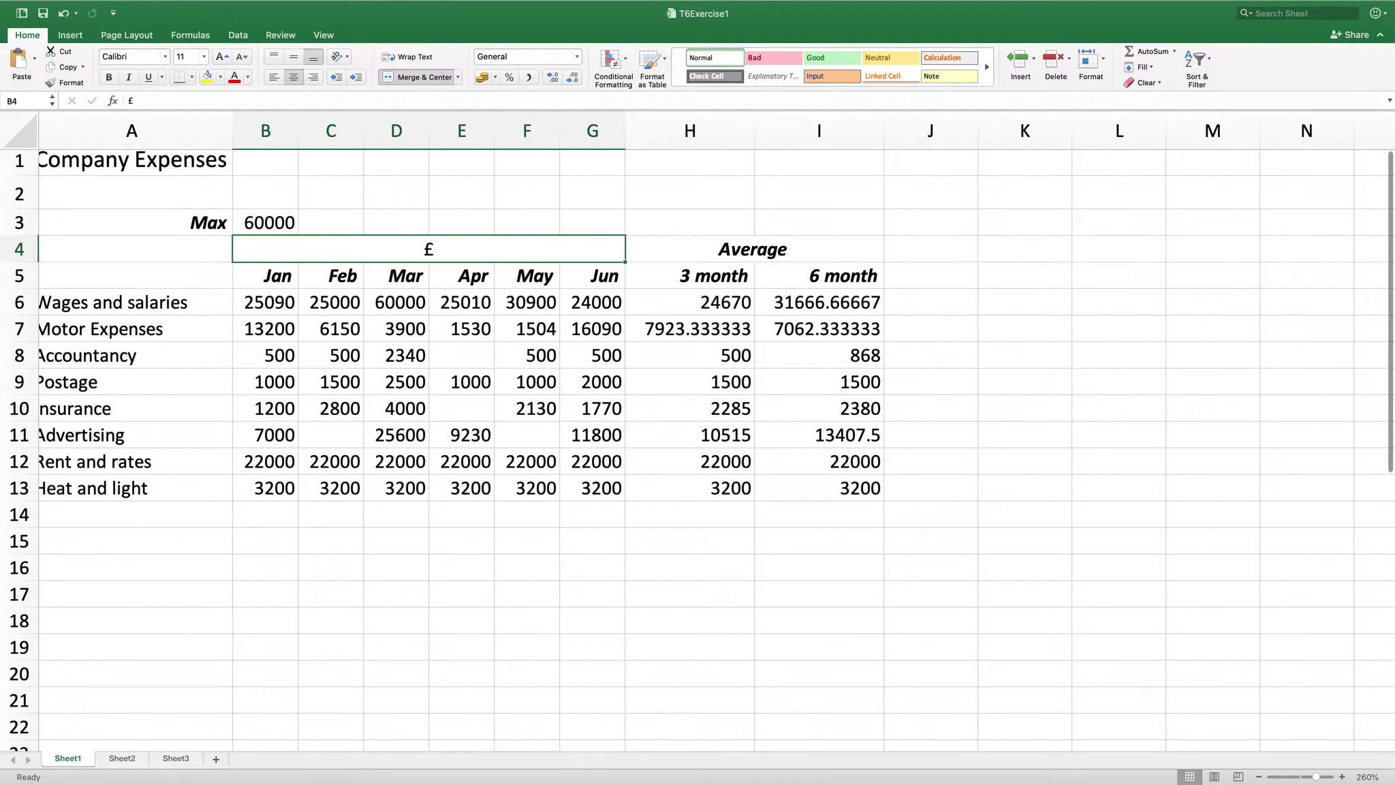
{"action": "scroll", "coordinate": [699, 431], "scroll_direction": "up", "scroll_amount": 1}
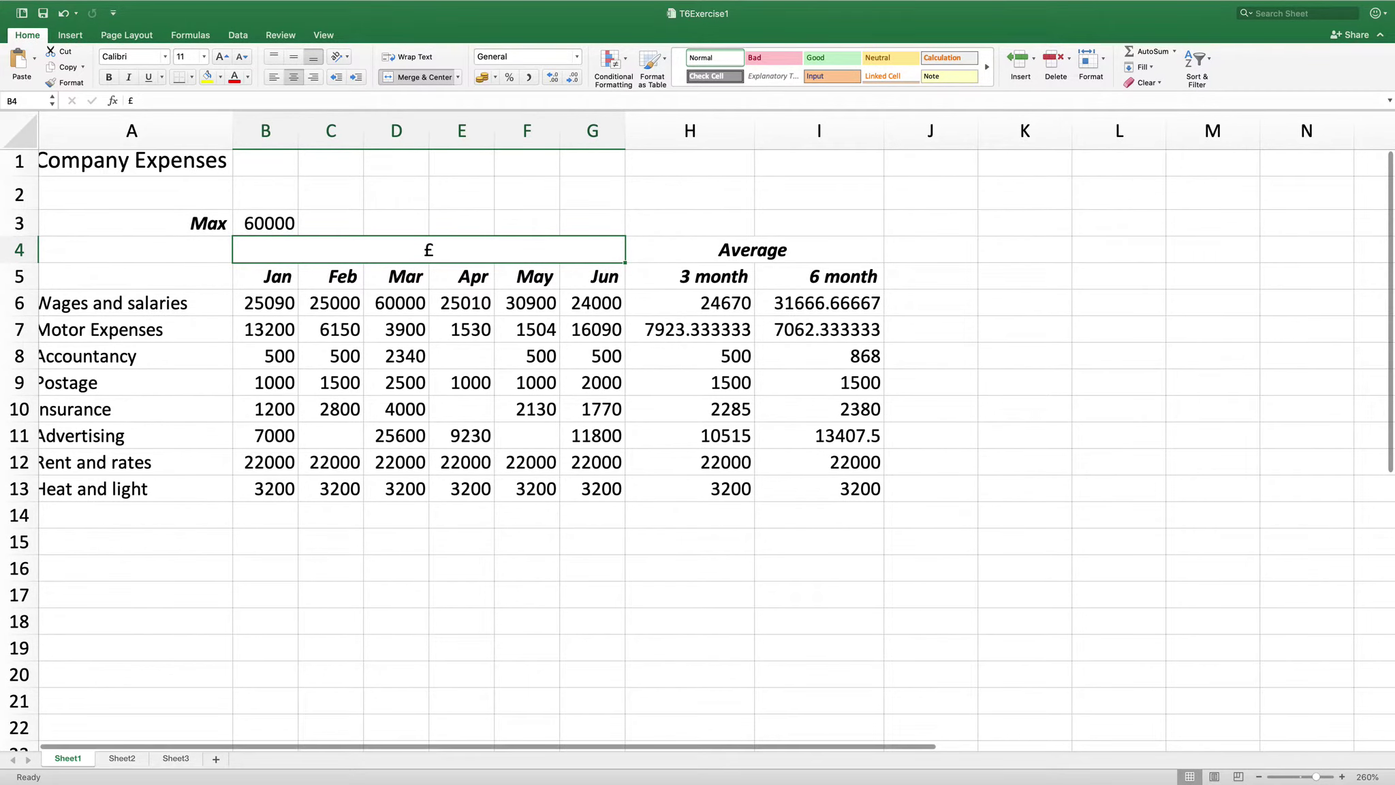
{"action": "left_click", "coordinate": [331, 223]}
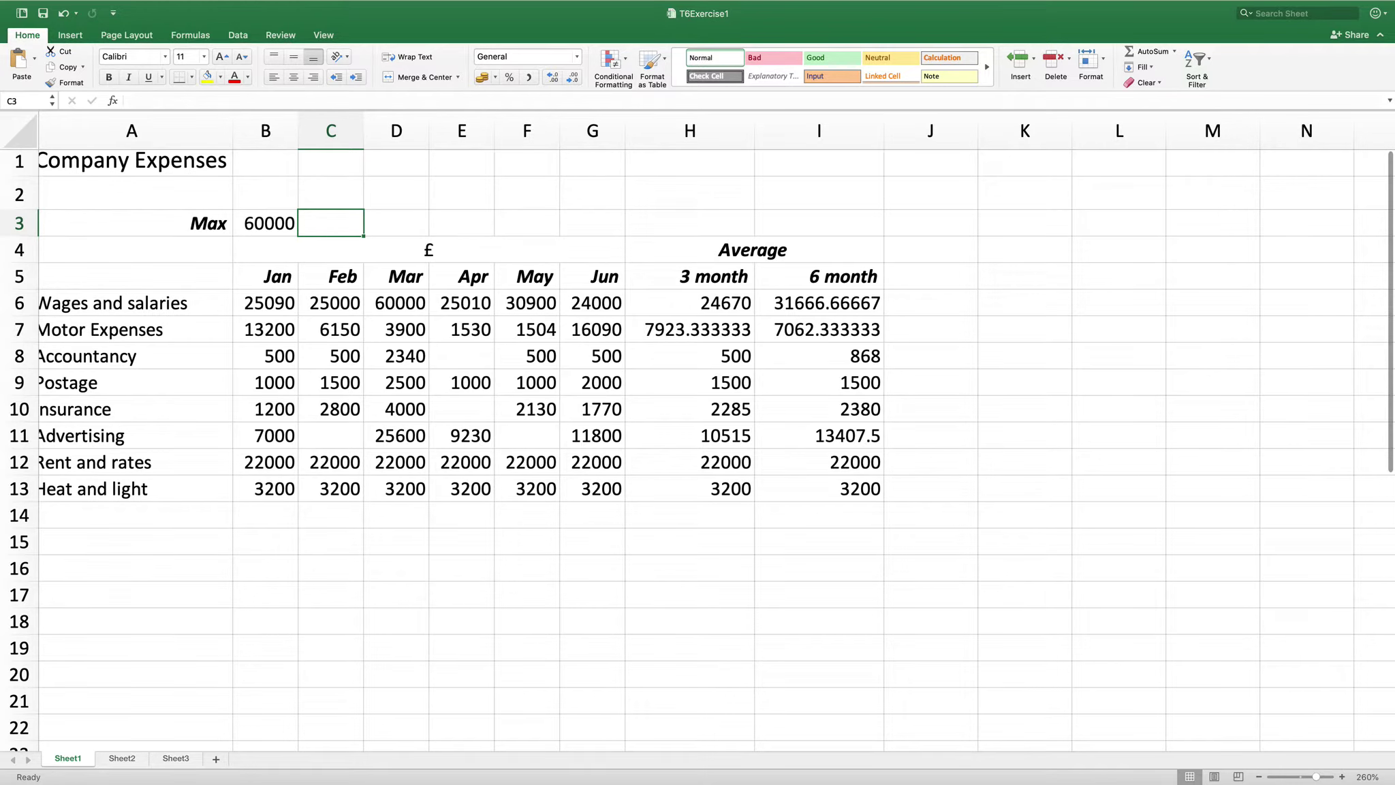
{"action": "scroll", "coordinate": [488, 447], "scroll_direction": "right", "scroll_amount": 1}
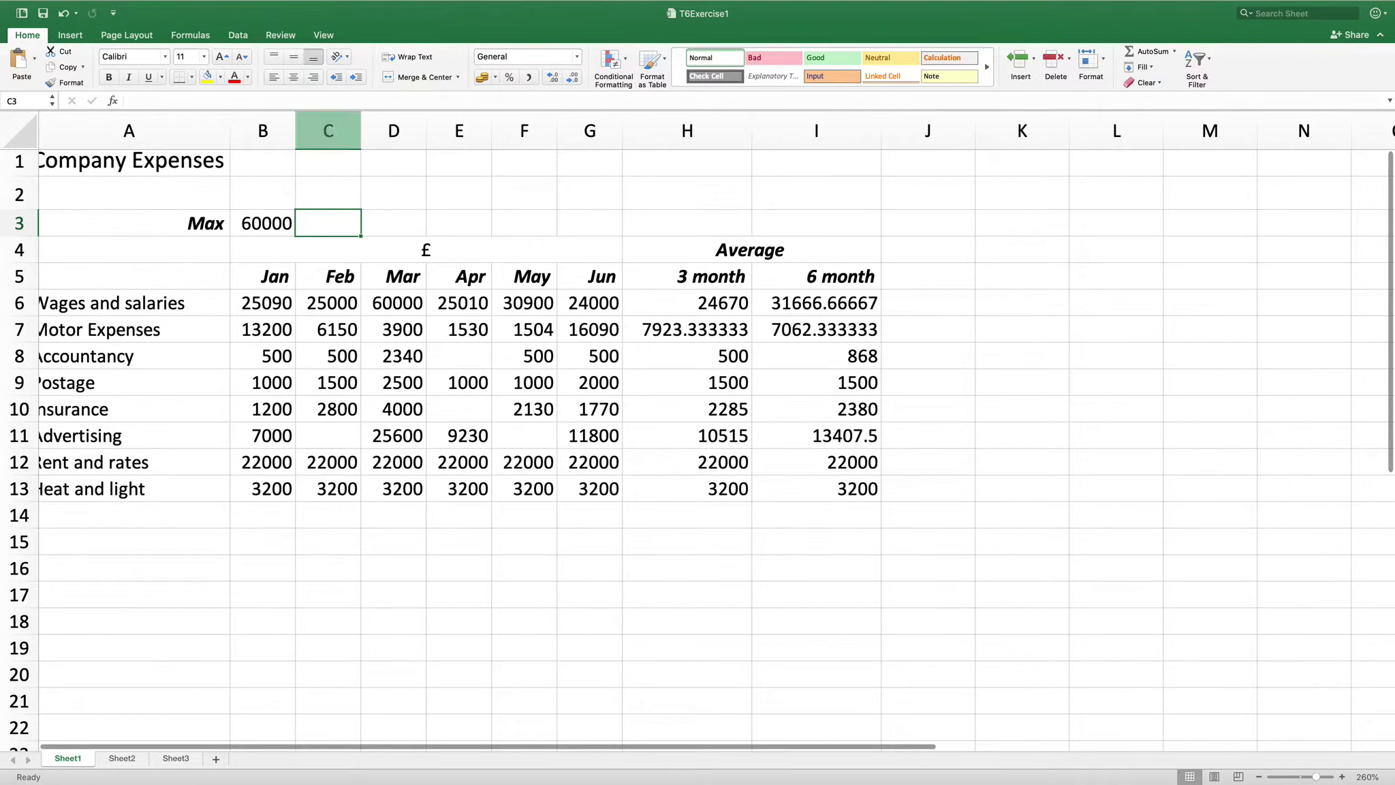
{"action": "key", "text": "super+b"}
{"action": "key", "text": "super+i"}
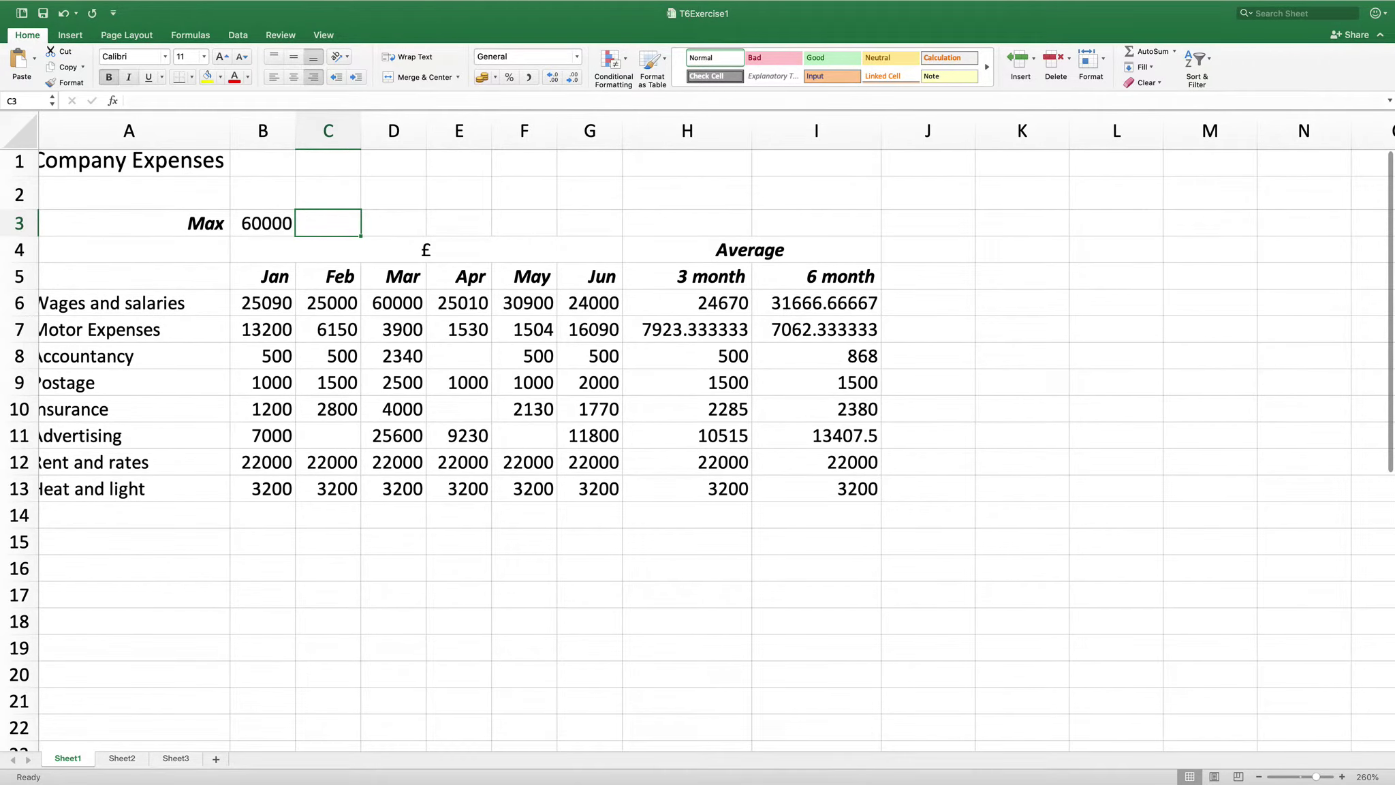
{"action": "type", "text": "Min"}
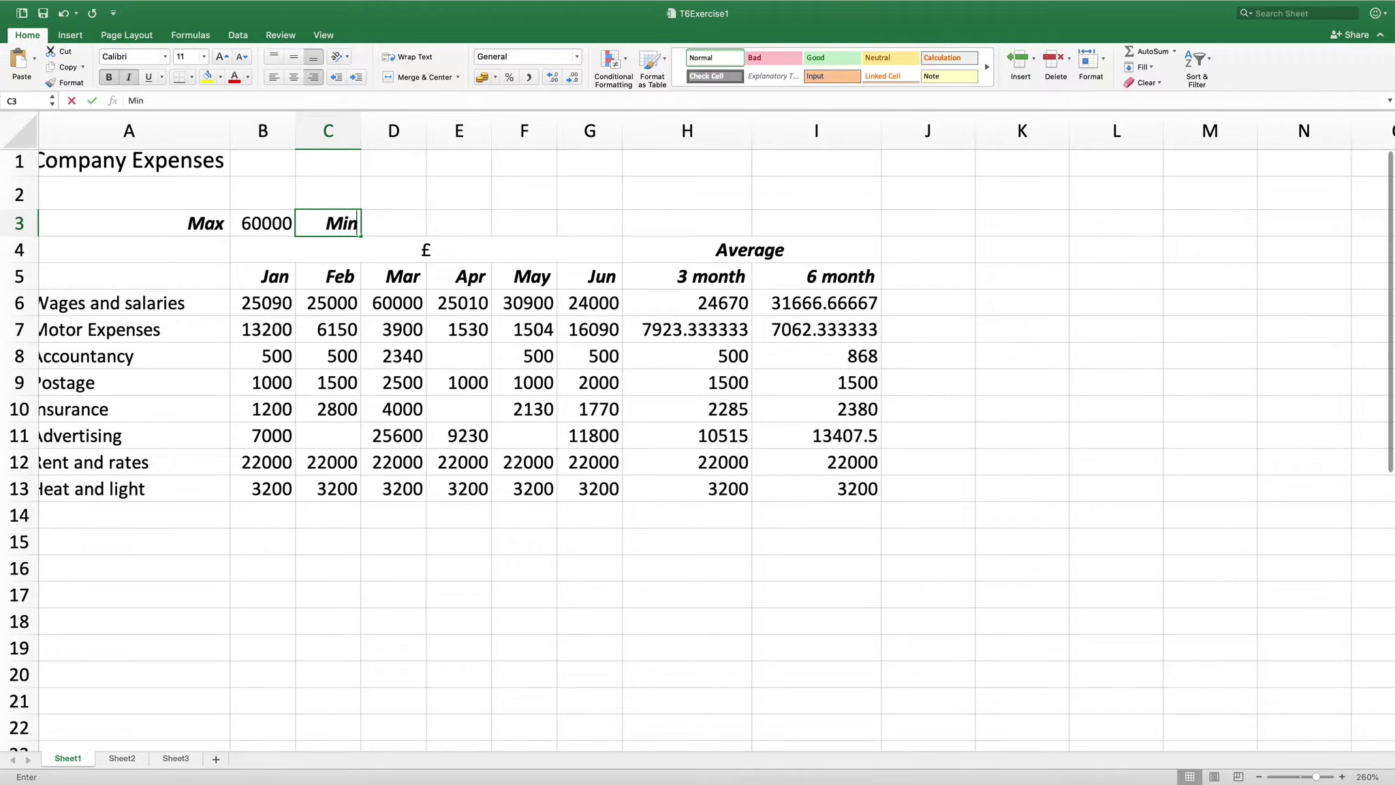
{"action": "key", "text": "Tab"}
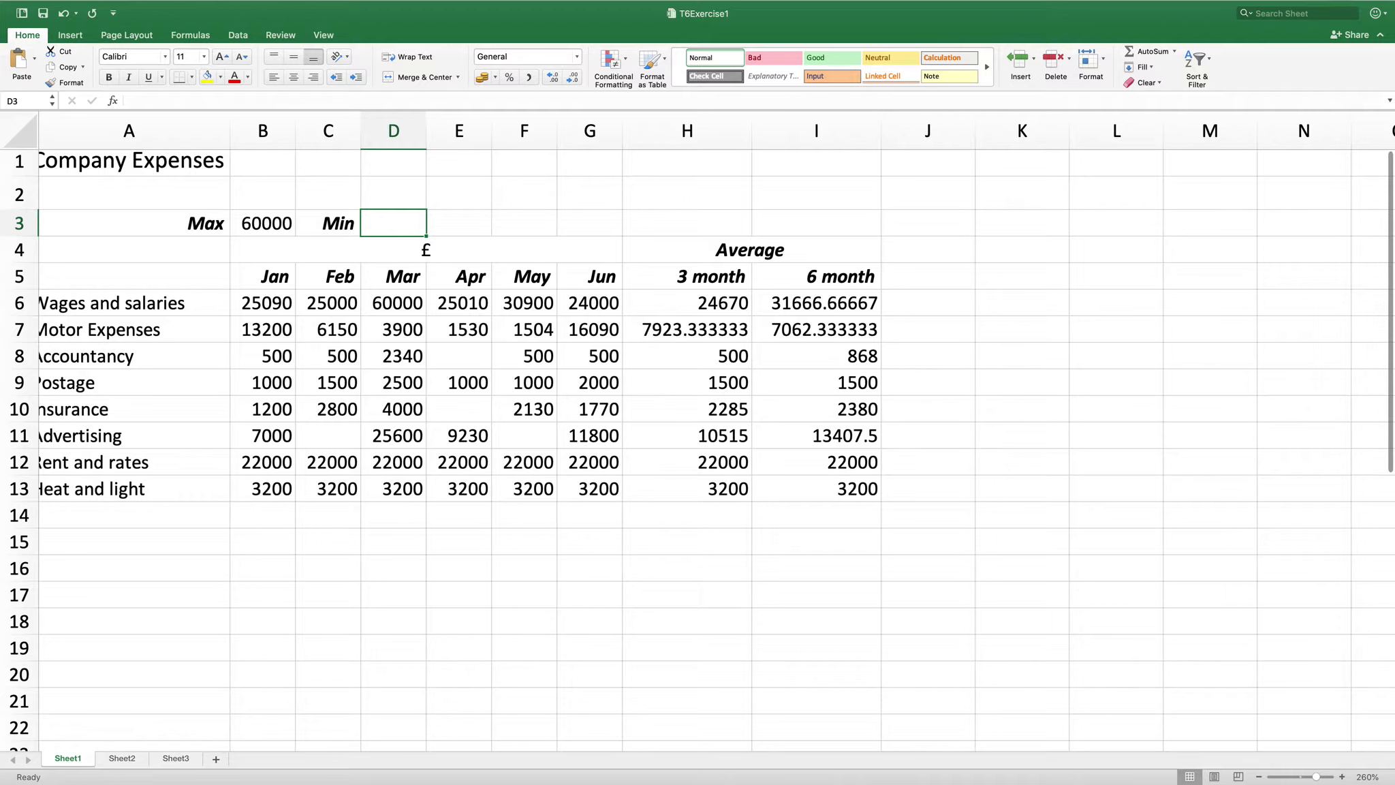
Insert the Min function in cell D3 over the monthly expense figures, =MIN(B6:G13)
{"action": "left_click", "coordinate": [1175, 51]}
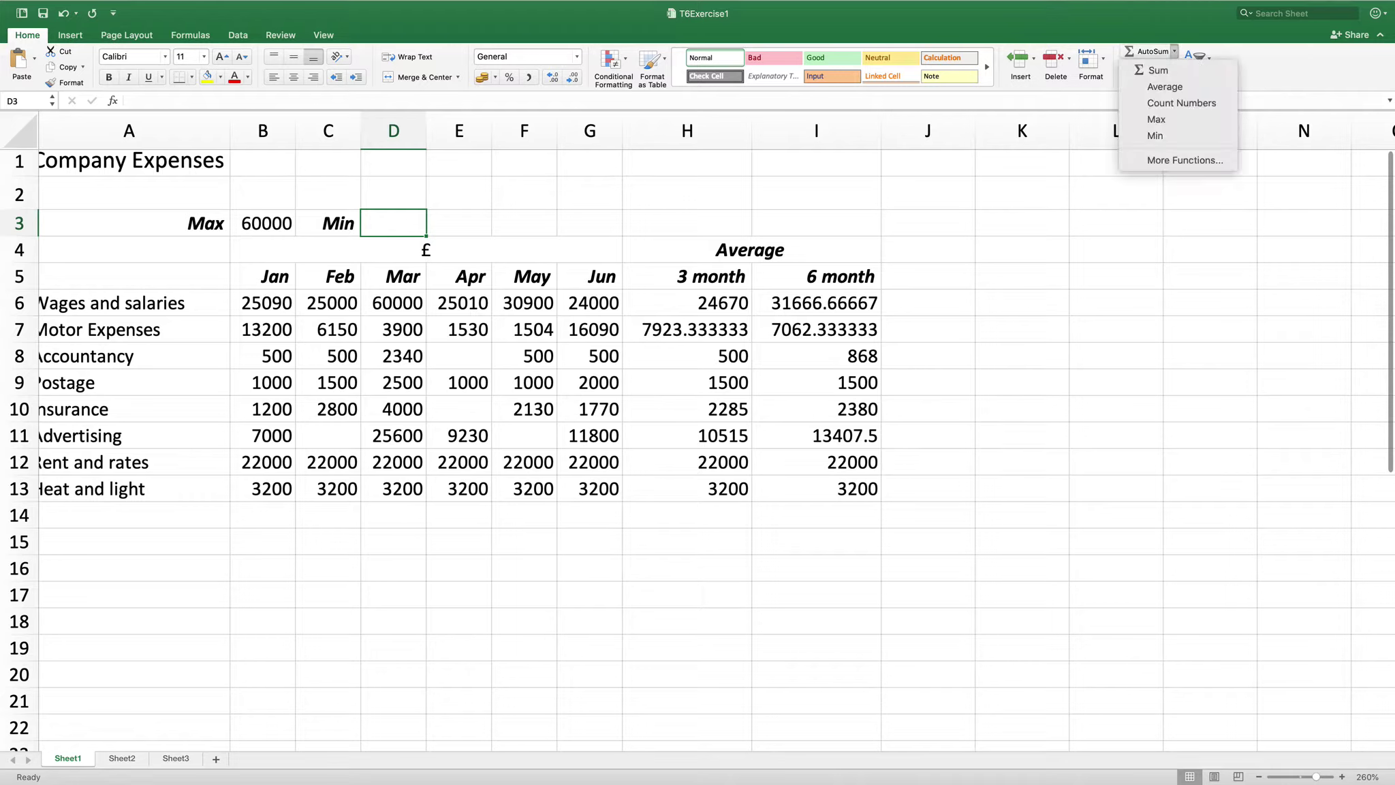
{"action": "left_click", "coordinate": [1155, 135]}
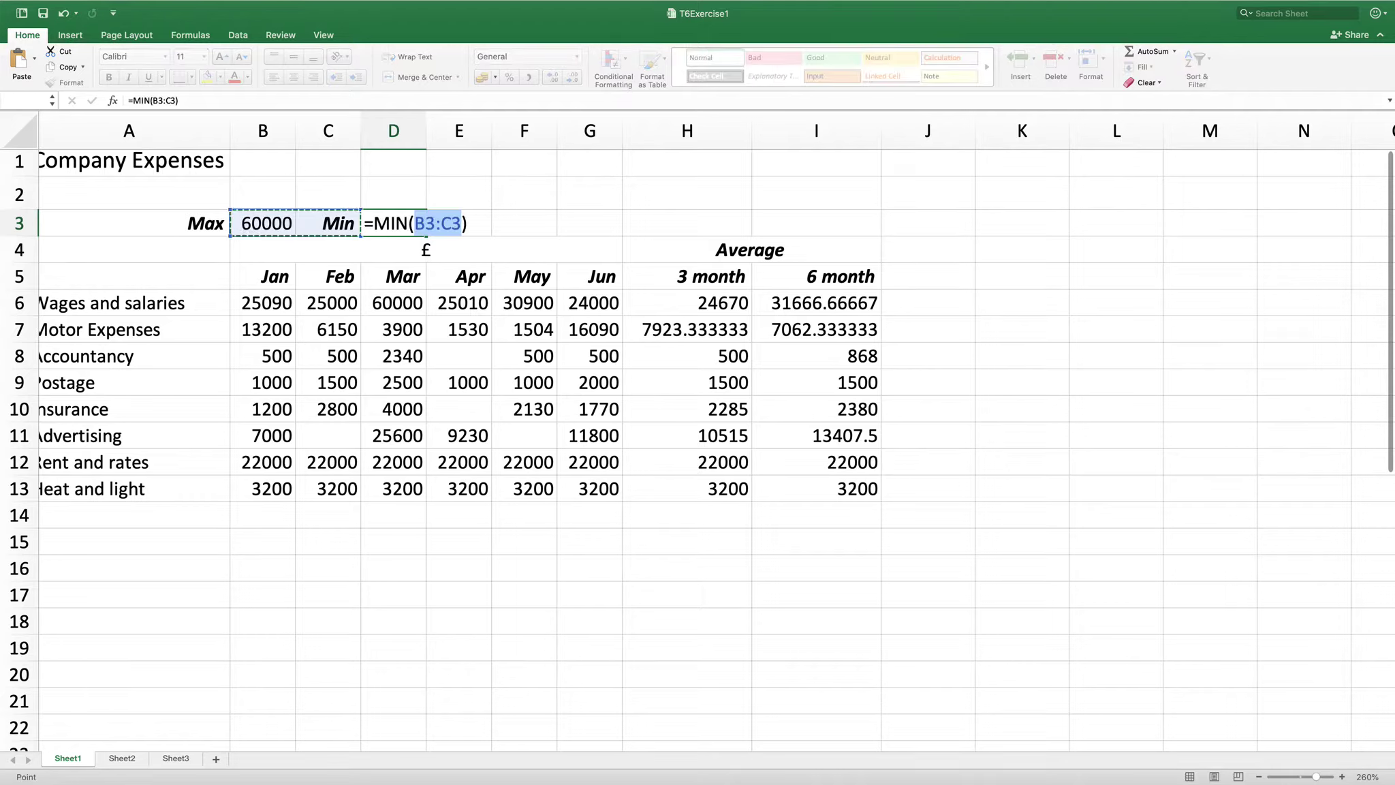
{"action": "left_click_drag", "start_coordinate": [264, 303], "coordinate": [619, 501]}
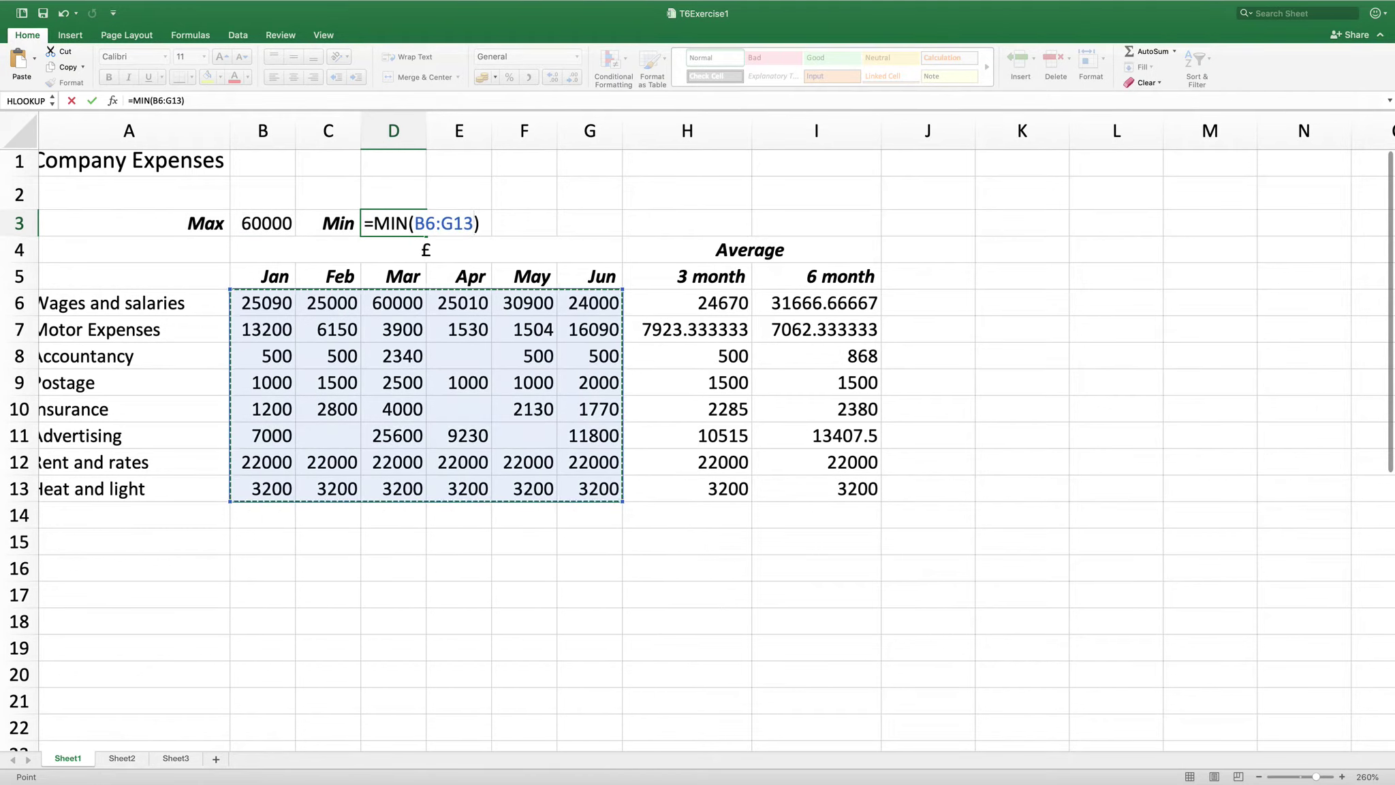
{"action": "key", "text": "Return"}
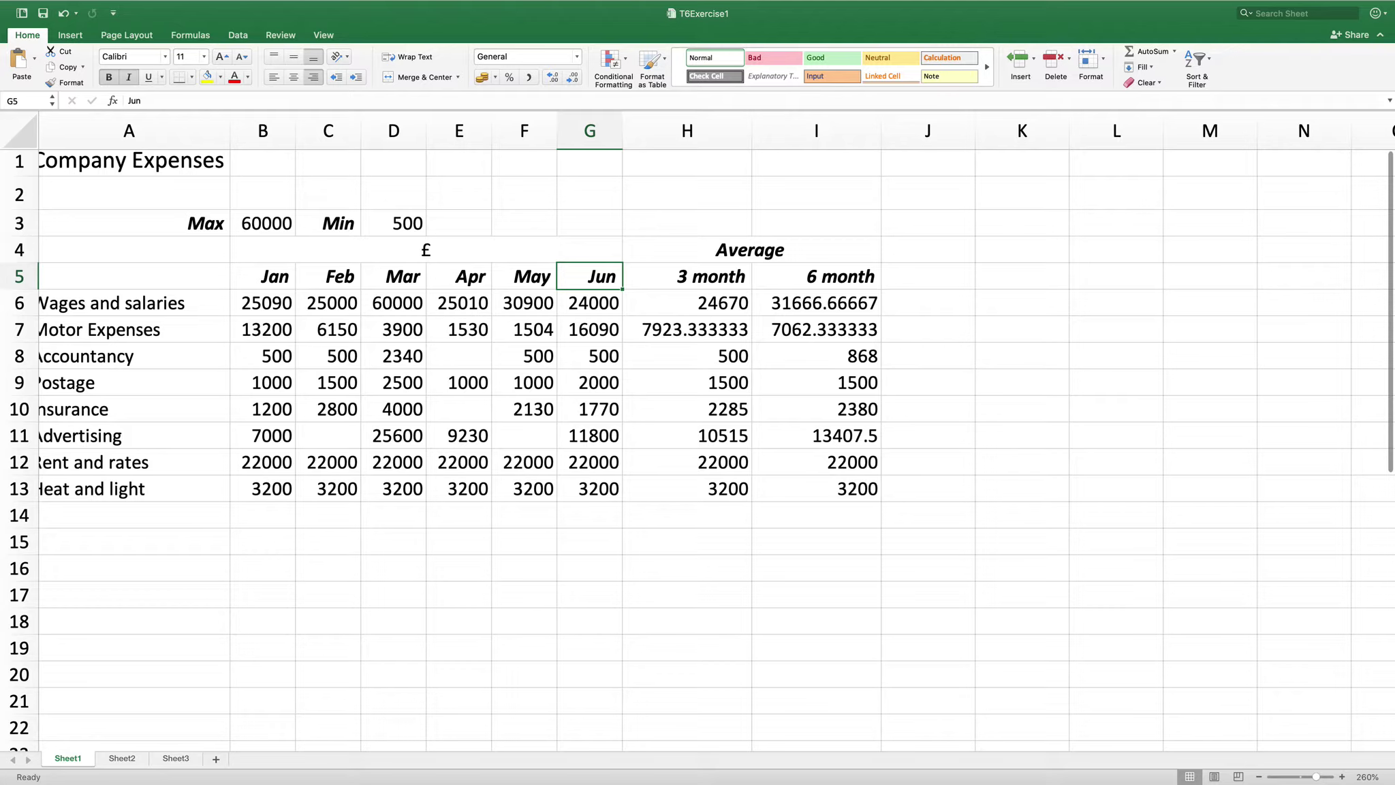
Enter the label "Count (row 10)" in cell E3, formatted bold, italic and left-aligned
{"action": "left_click", "coordinate": [458, 223]}
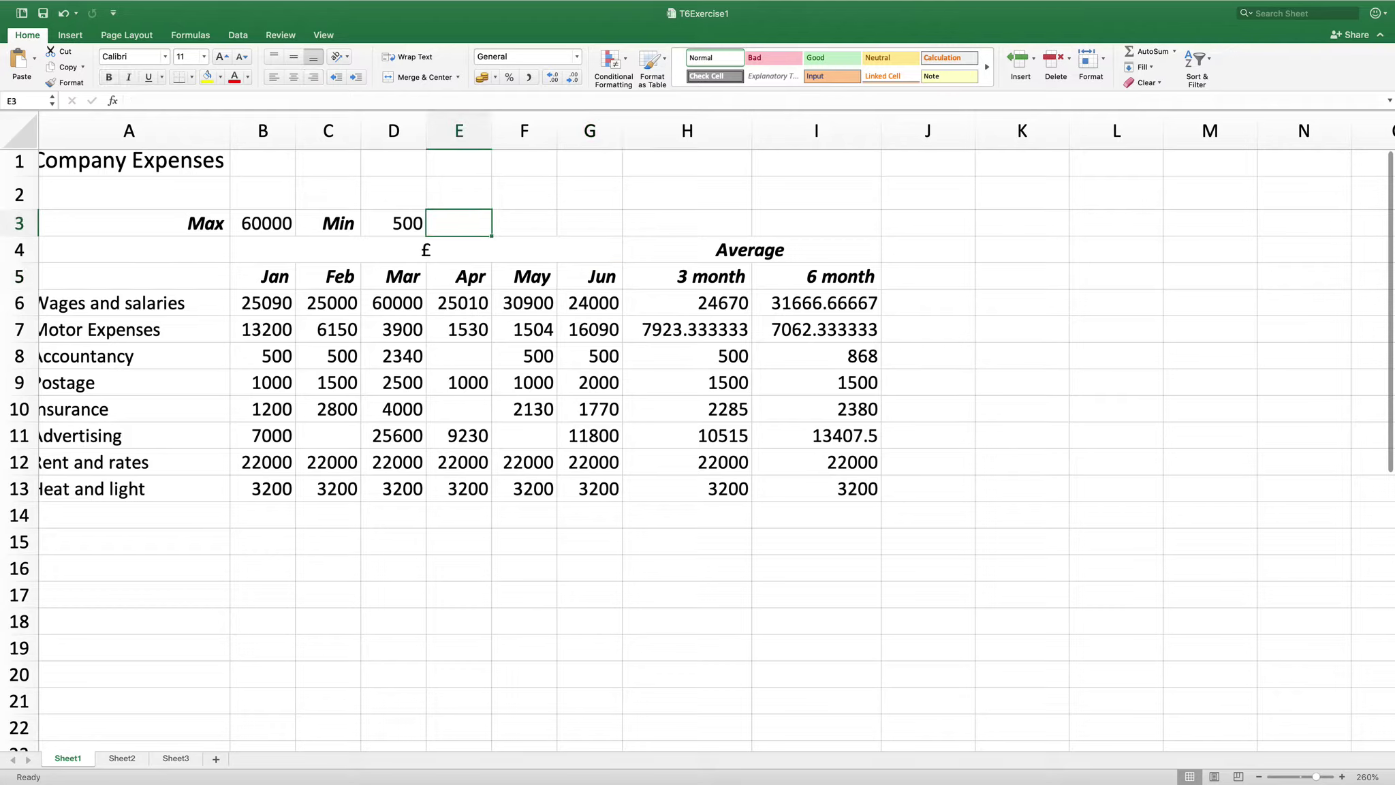
{"action": "left_click", "coordinate": [274, 77]}
{"action": "key", "text": "super+b"}
{"action": "key", "text": "super+i"}
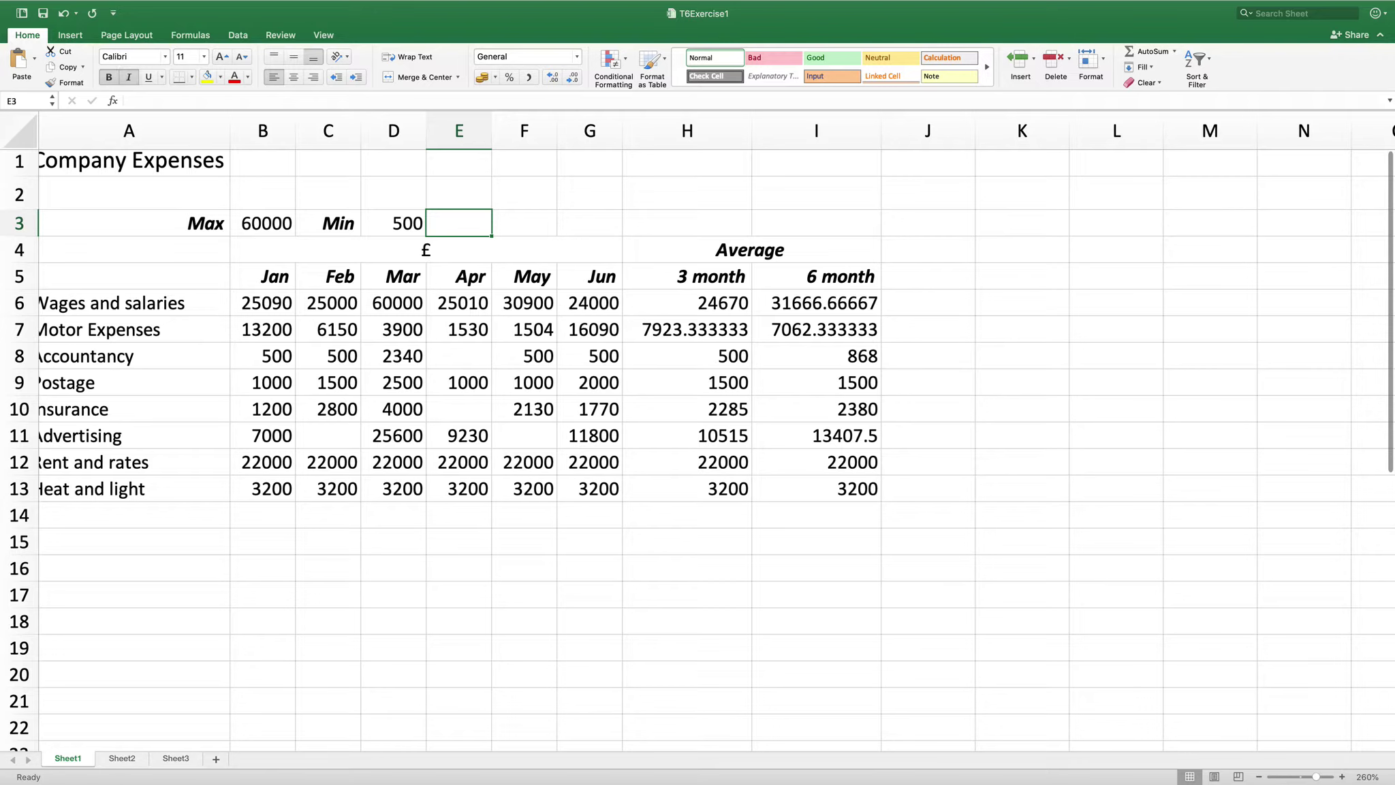
{"action": "type", "text": "Count (row "}
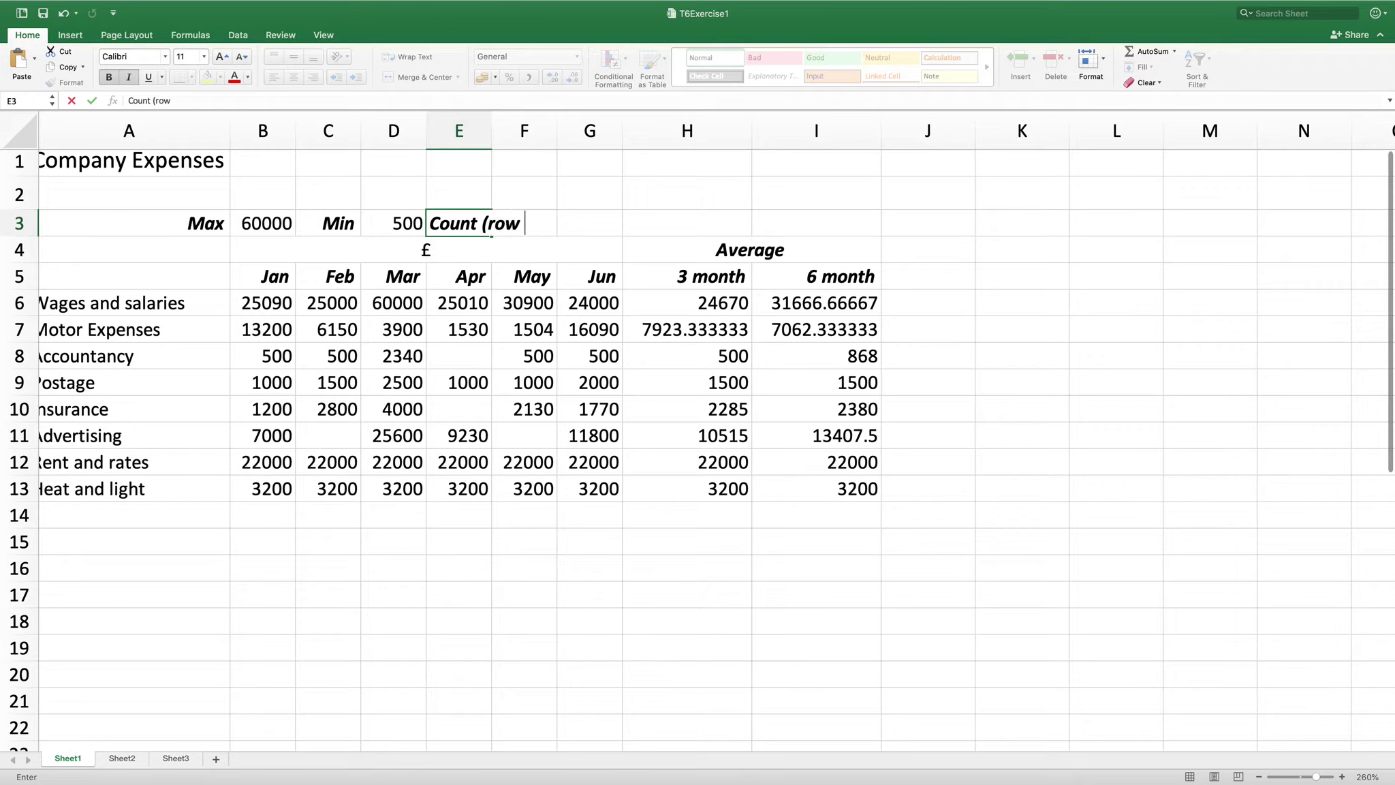
{"action": "type", "text": "10)"}
{"action": "key", "text": "Return"}
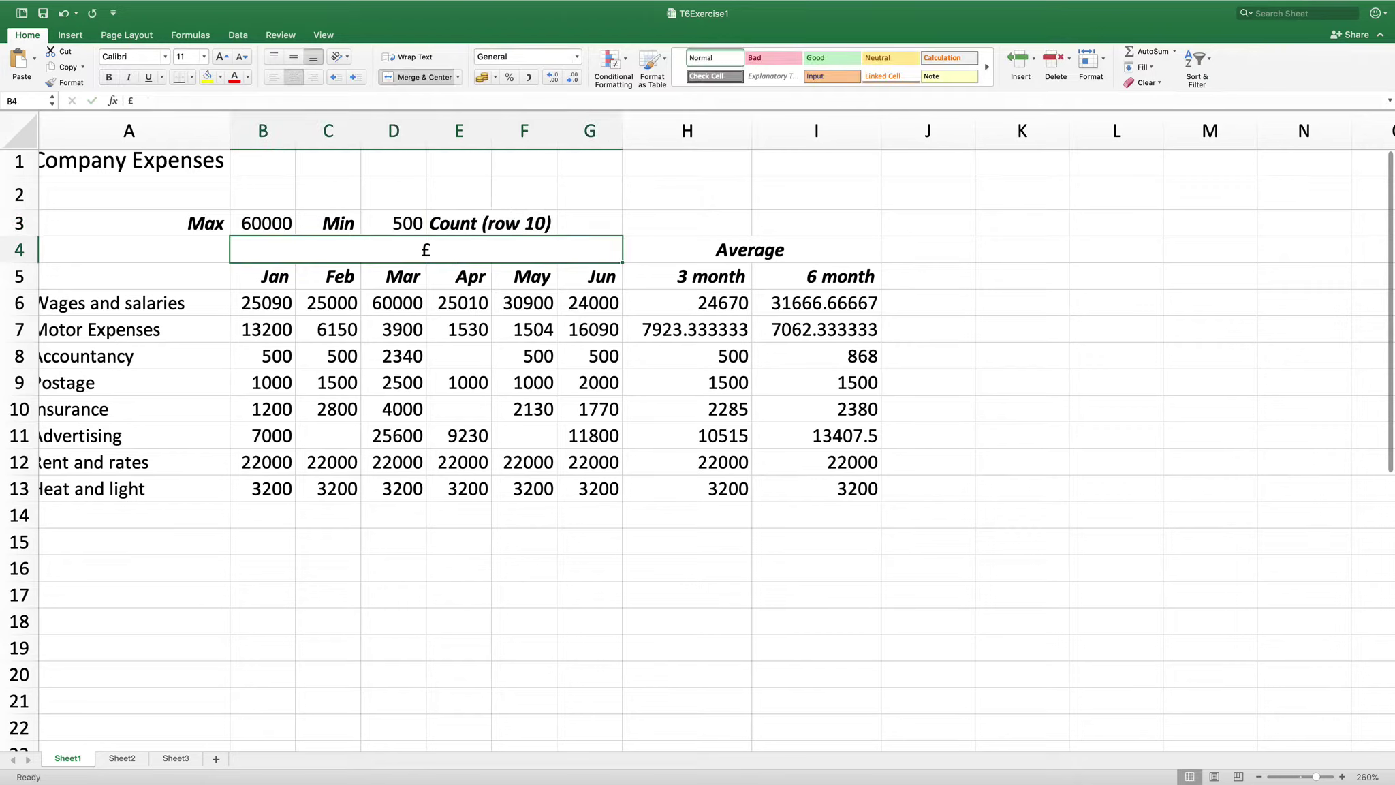
Wrap the text of the "Count (row 10)" label in E3 and select the adjacent cell F3
{"action": "key", "text": "Up"}
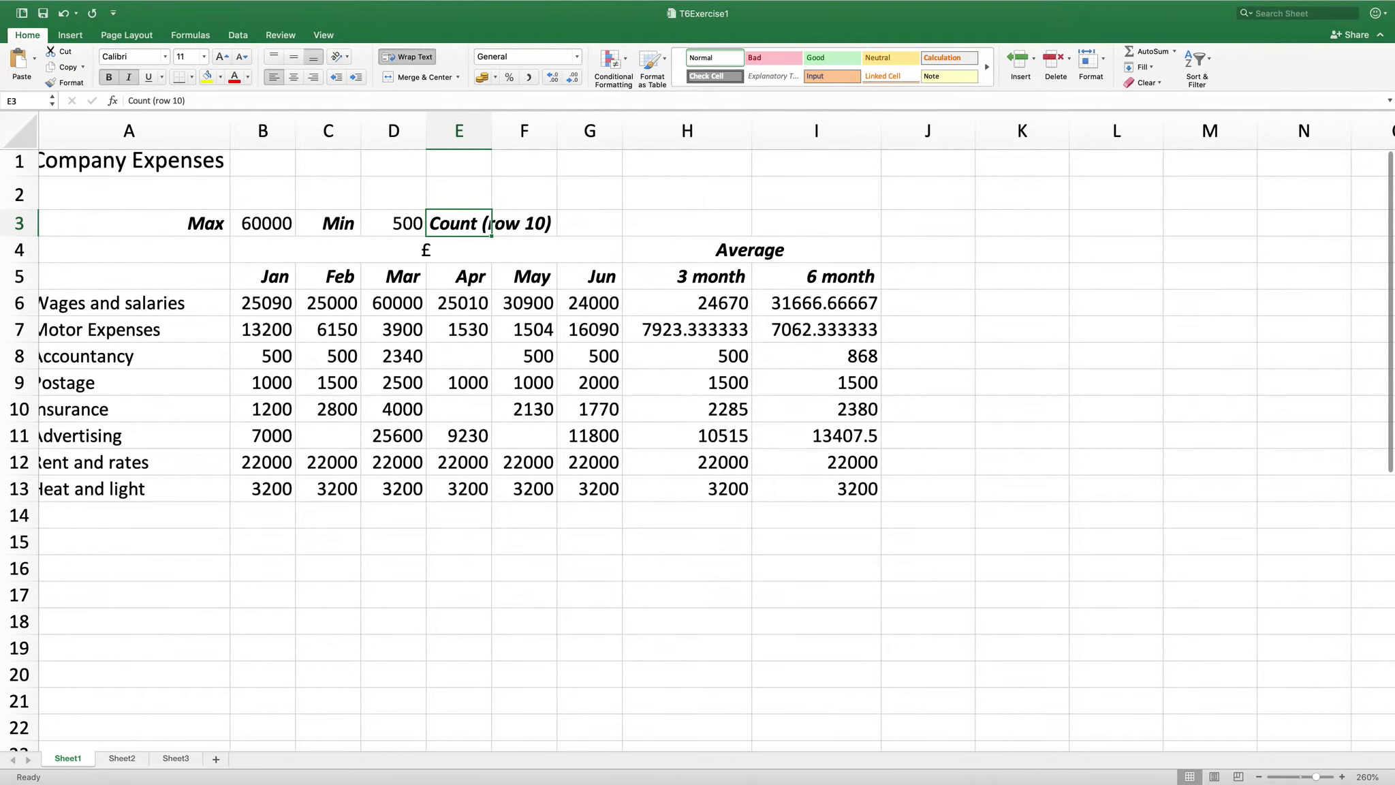
{"action": "left_click", "coordinate": [407, 56]}
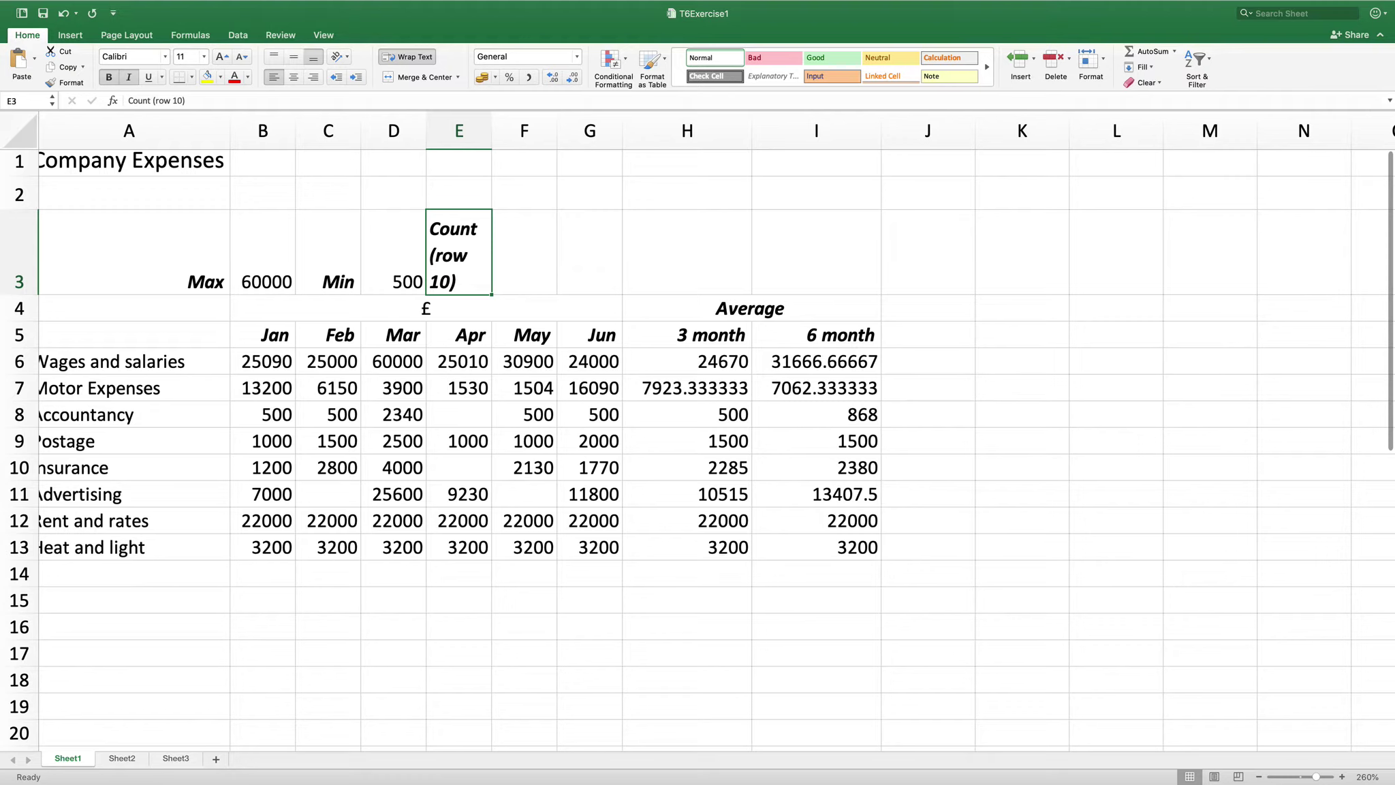
{"action": "left_click", "coordinate": [523, 252]}
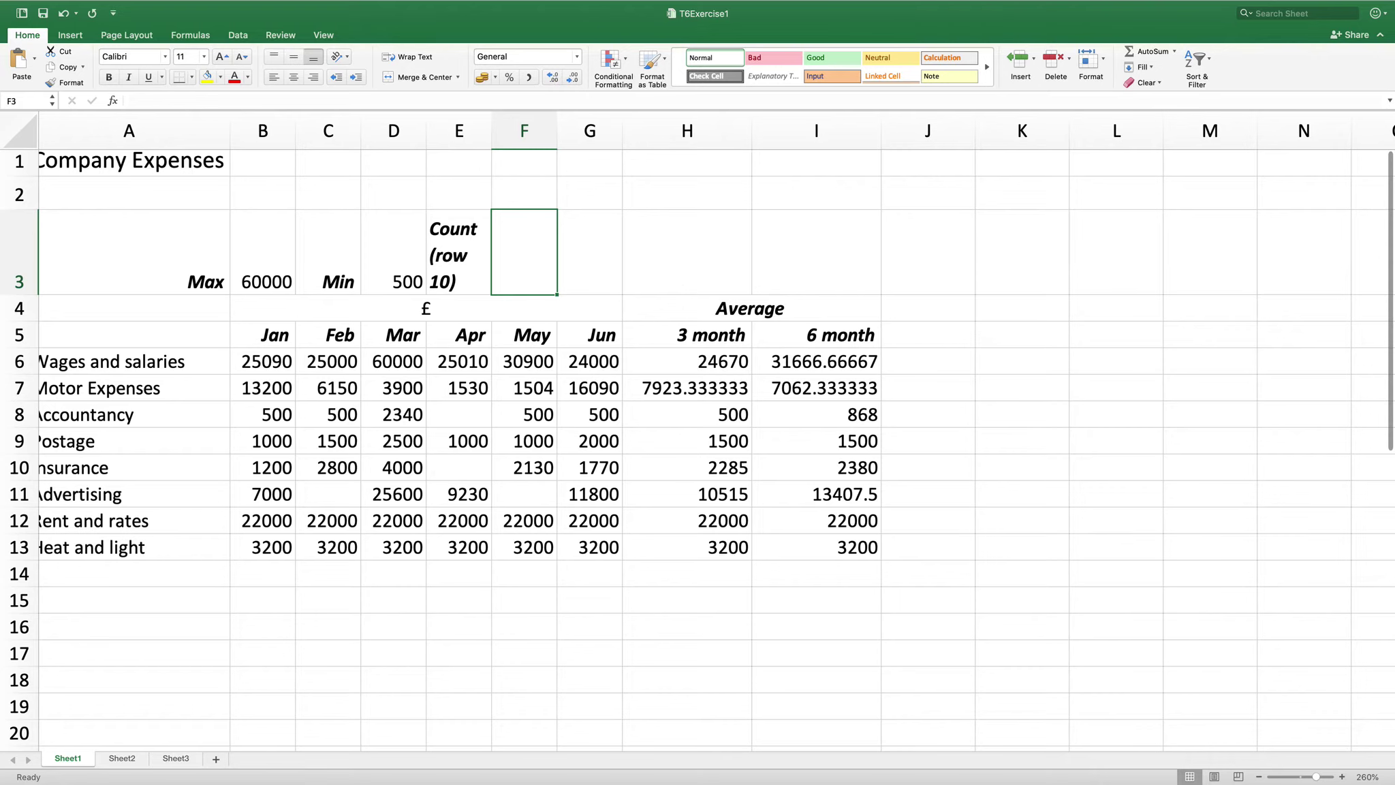
Insert the Count Numbers function in cell F3 over the Insurance row's monthly figures, =COUNT(B10:G10)
{"action": "scroll", "coordinate": [716, 450], "scroll_direction": "up", "scroll_amount": 1}
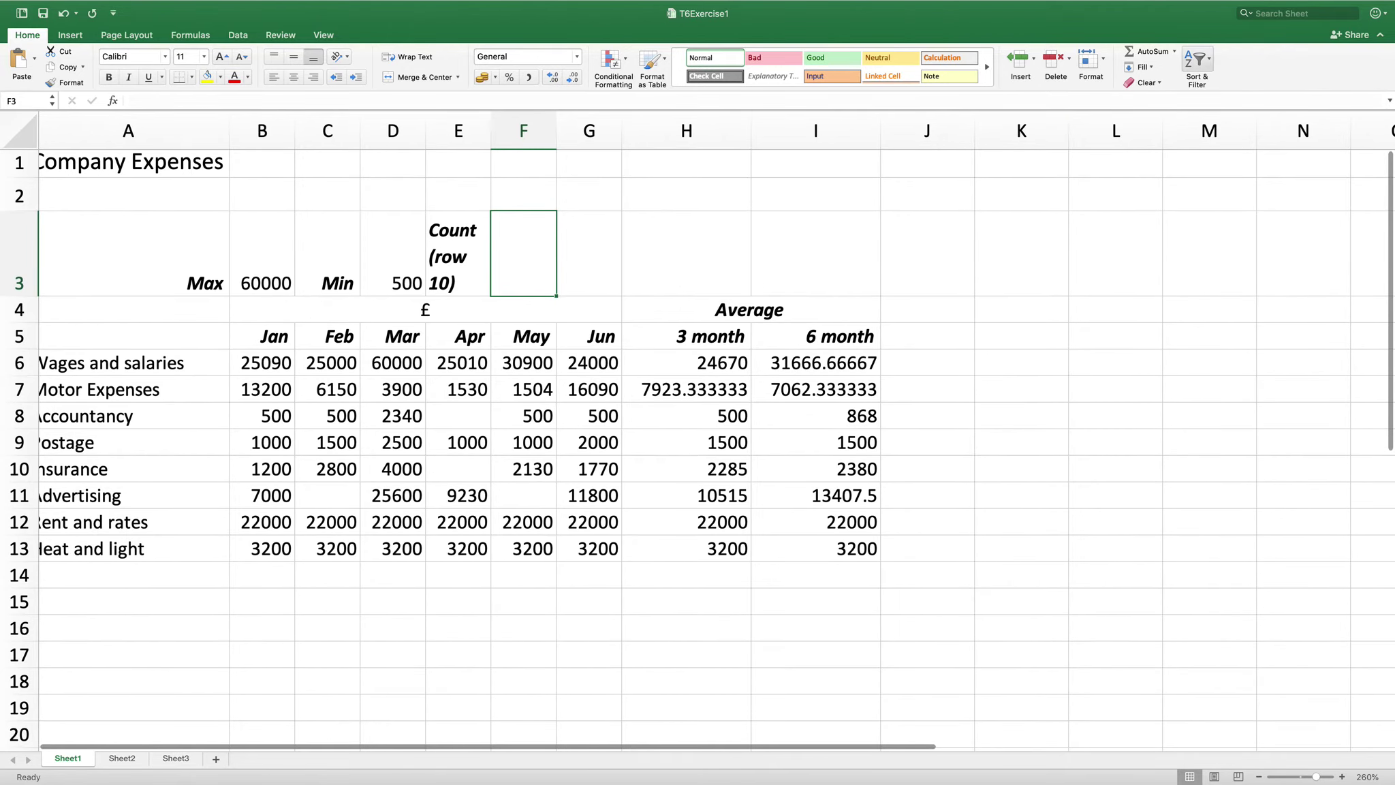
{"action": "left_click", "coordinate": [1174, 51]}
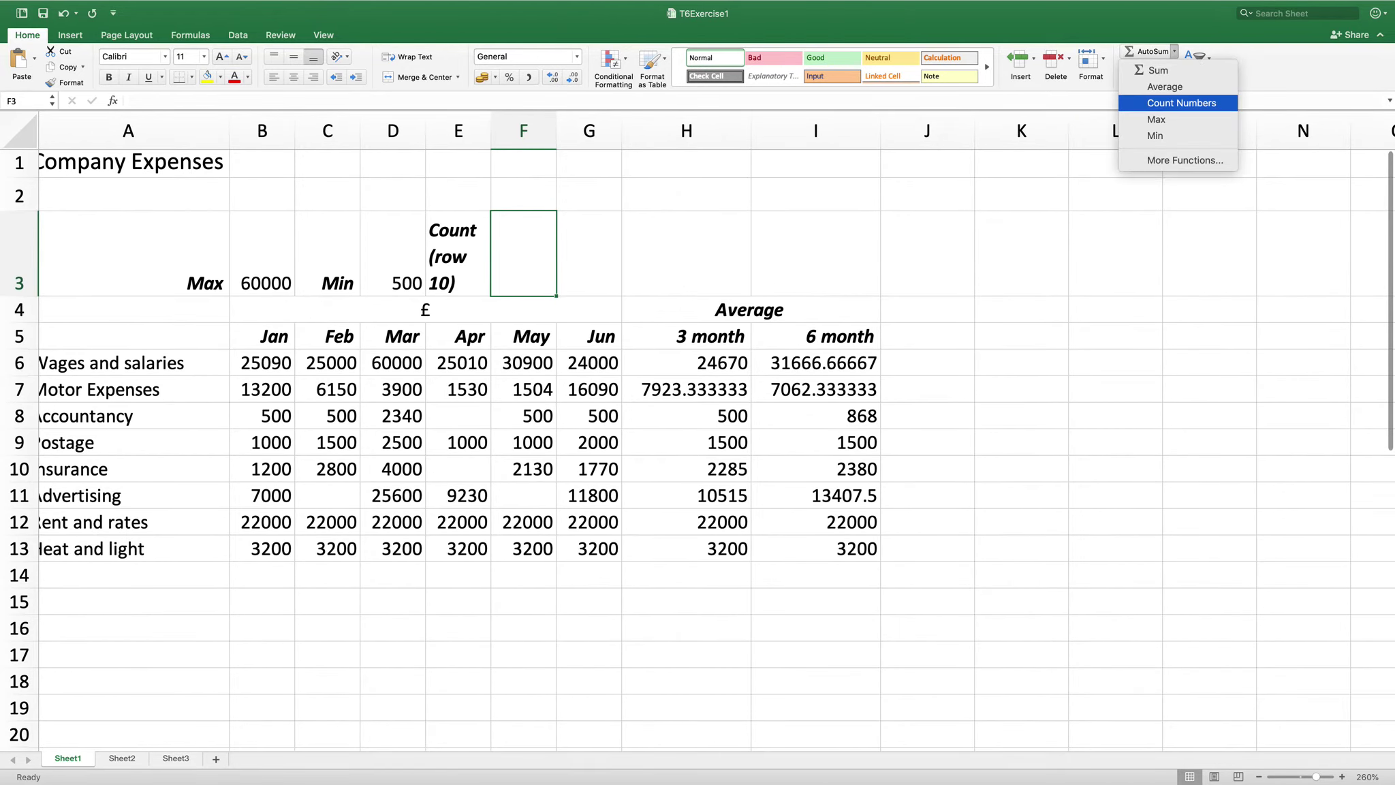
{"action": "left_click", "coordinate": [1180, 103]}
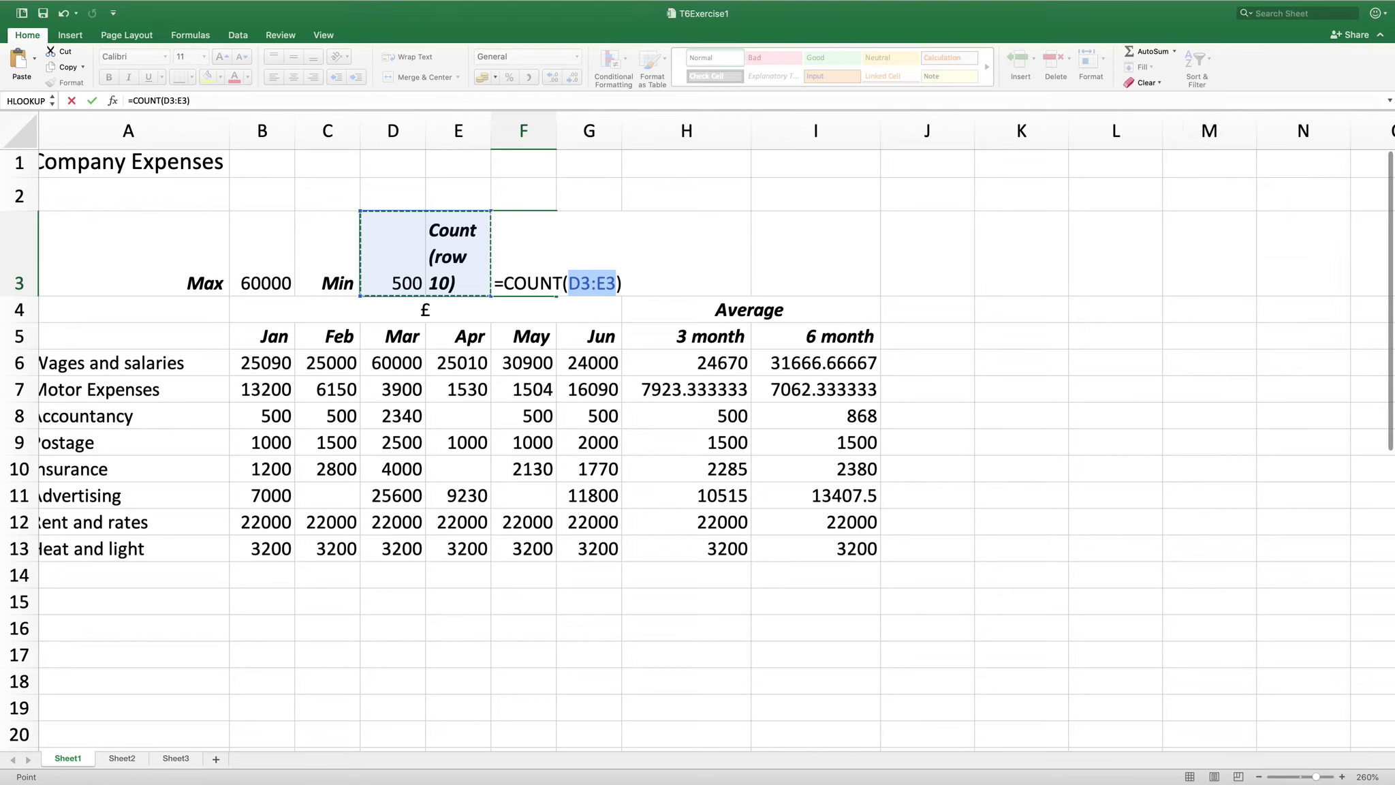
{"action": "left_click_drag", "start_coordinate": [266, 468], "coordinate": [616, 470]}
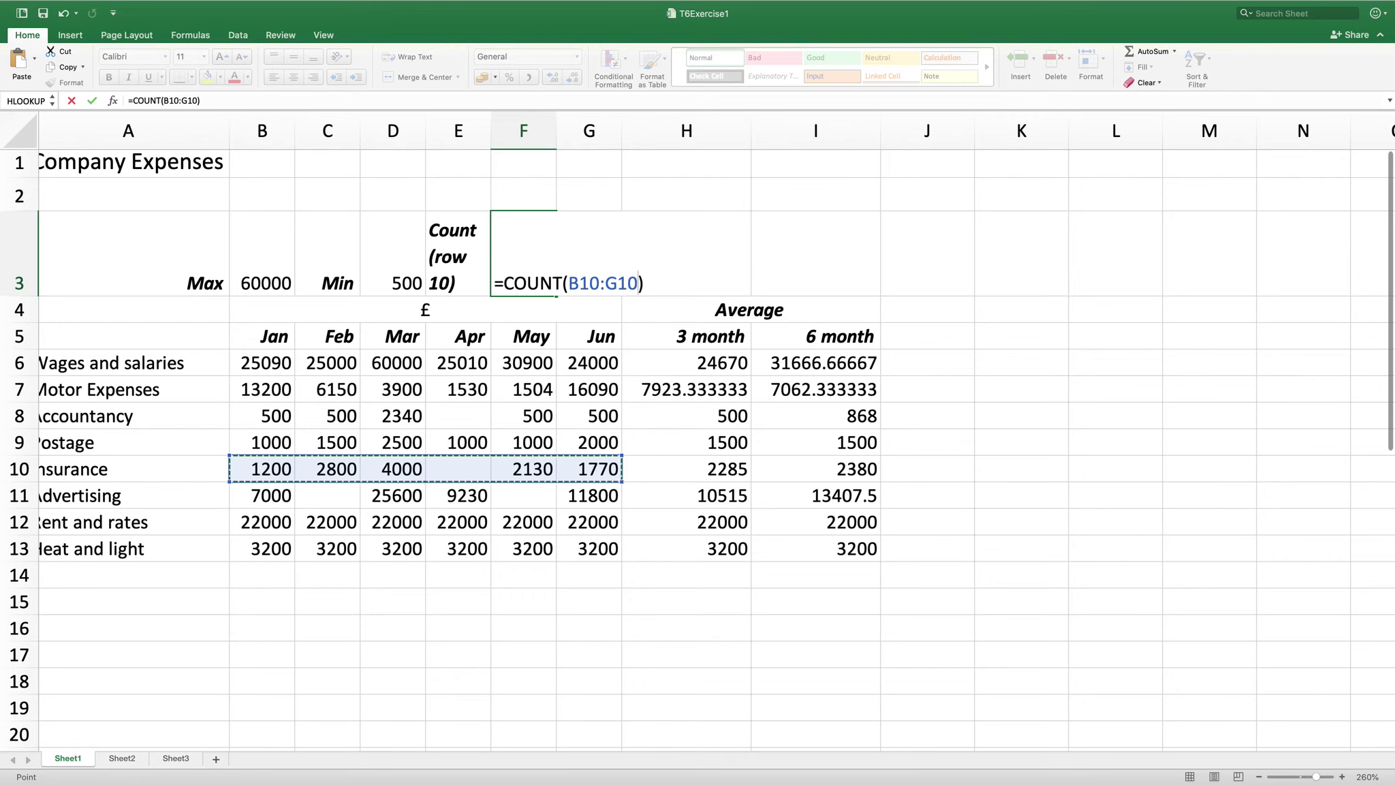
{"action": "key", "text": "Return"}
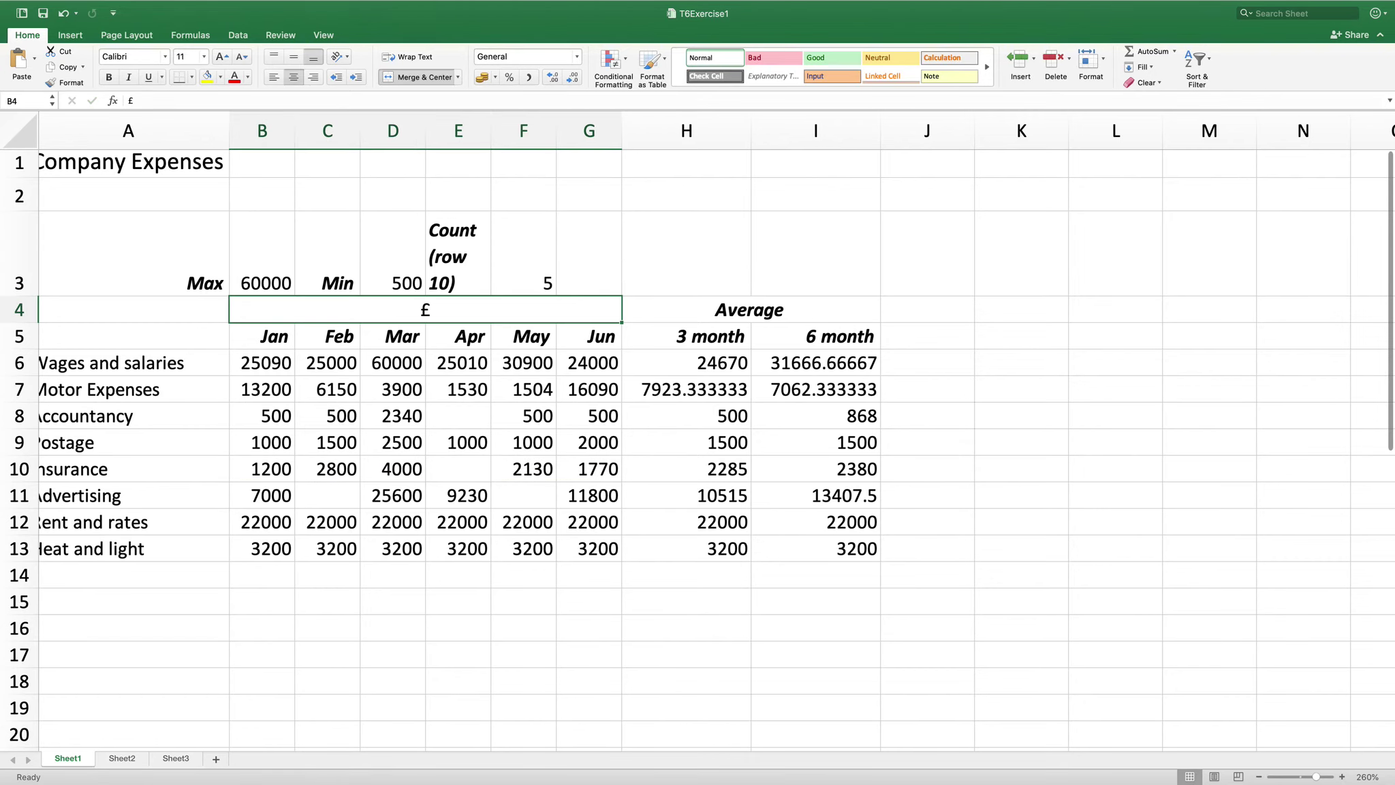
Check the count formula in F3 against the individual Insurance cells in row 10, including the blank April cell
{"action": "left_click", "coordinate": [523, 259]}
{"action": "scroll", "coordinate": [523, 259], "scroll_direction": "right", "scroll_amount": 1}
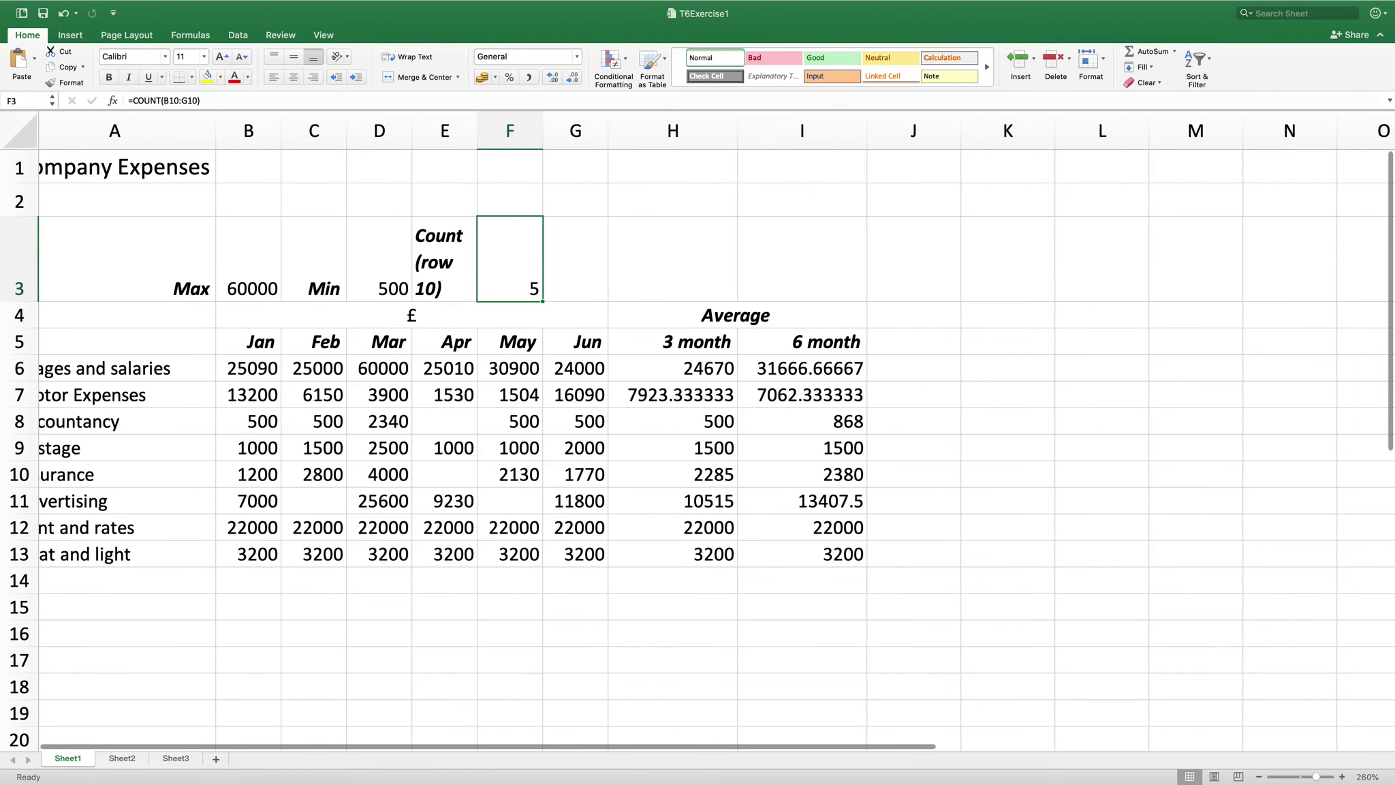
{"action": "left_click", "coordinate": [248, 475]}
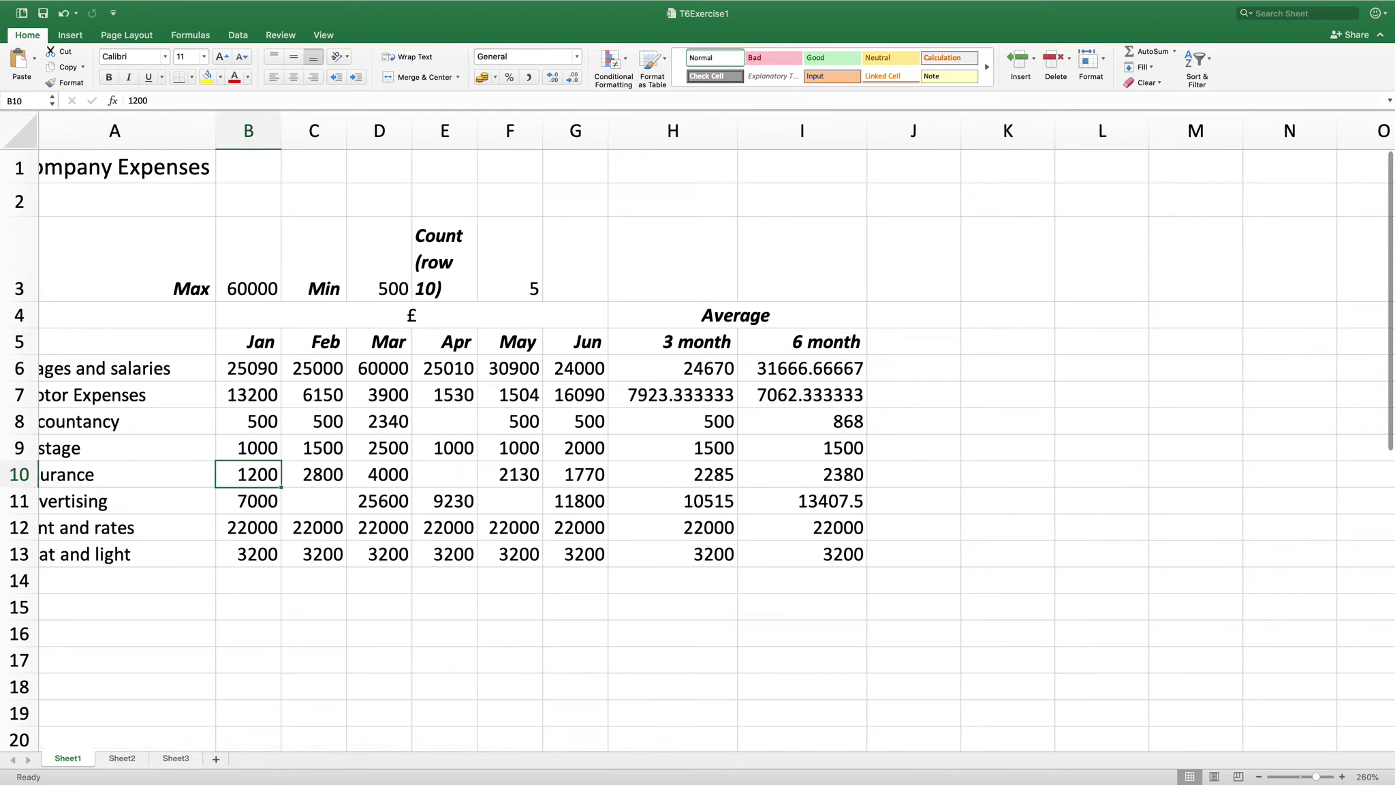
{"action": "left_click", "coordinate": [314, 475]}
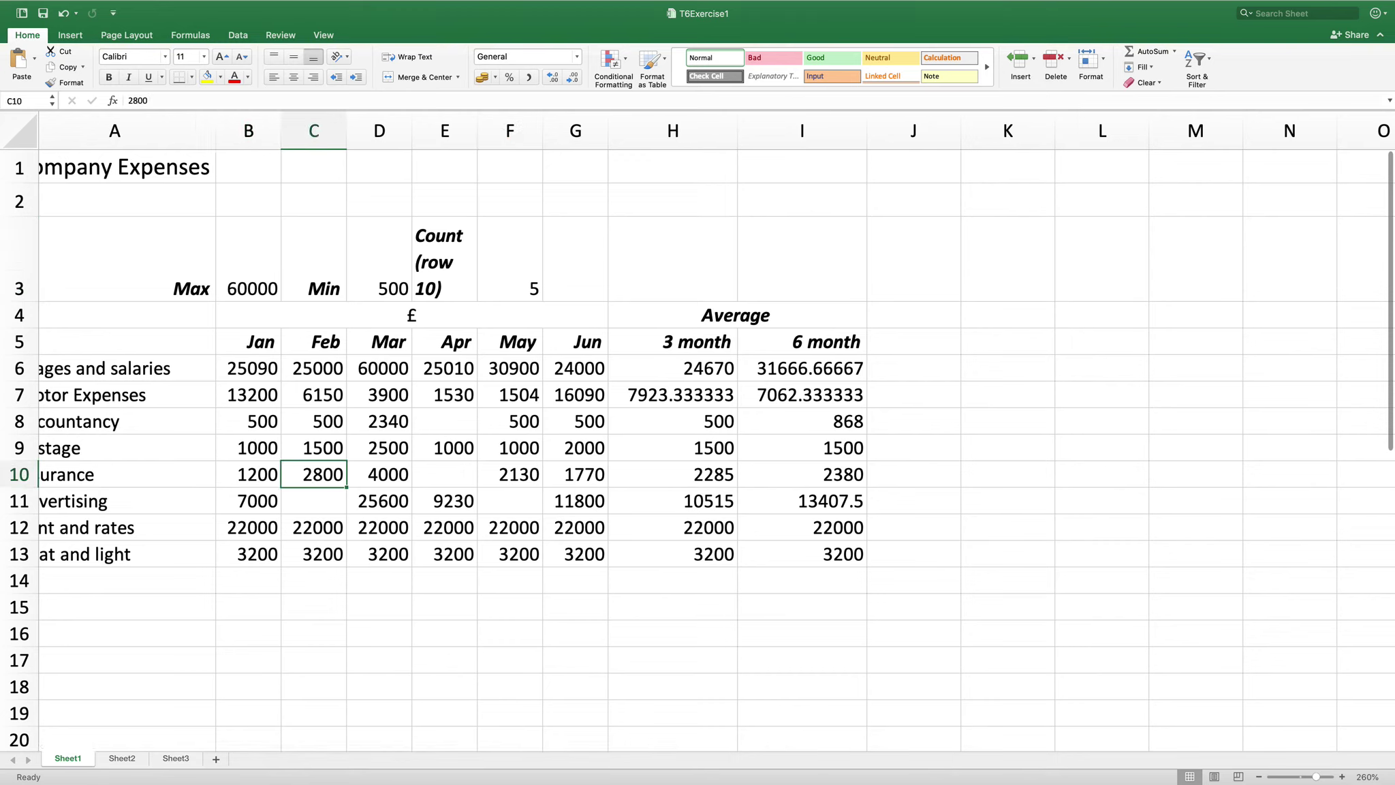
{"action": "key", "text": "Right"}
{"action": "key", "text": "Right"}
{"action": "key", "text": "Right"}
{"action": "key", "text": "Right"}
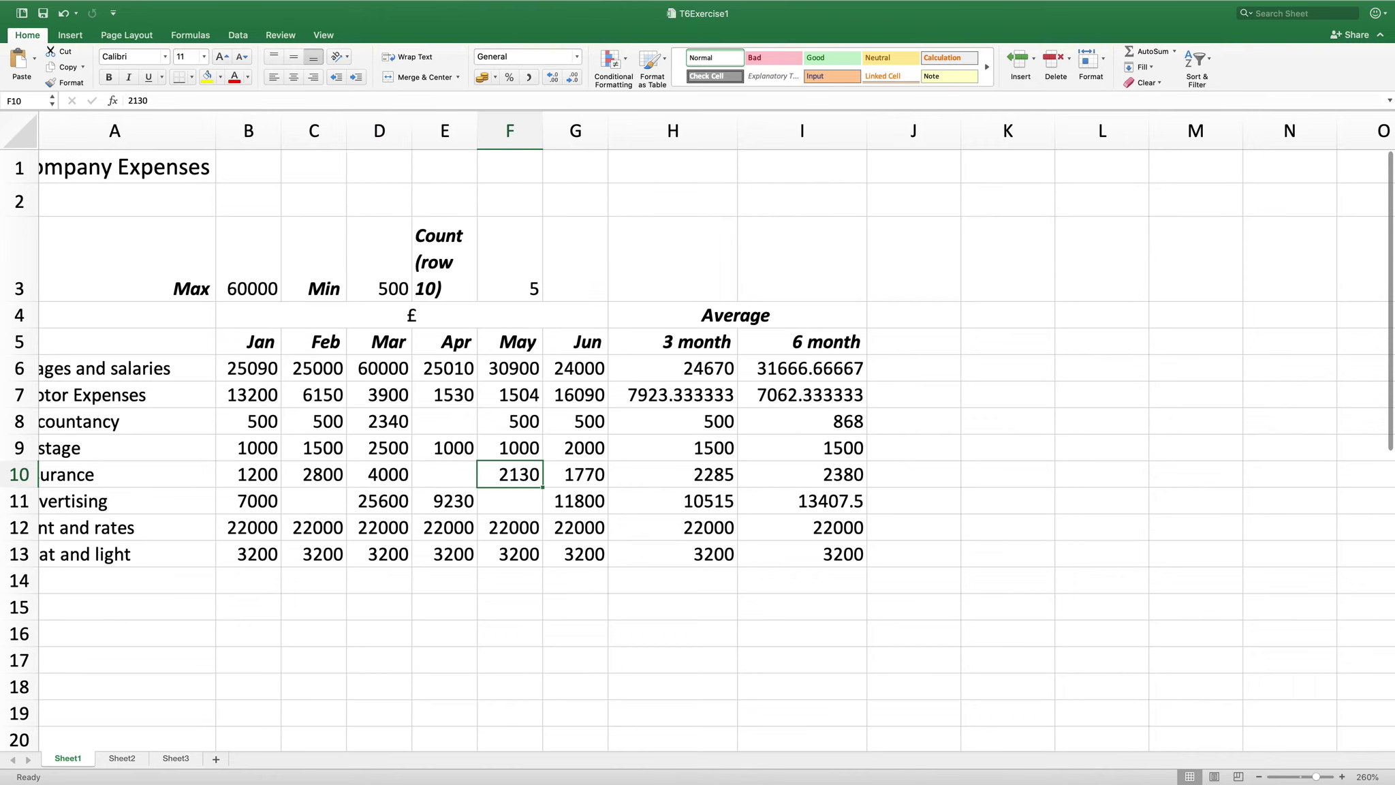
{"action": "left_click", "coordinate": [444, 475]}
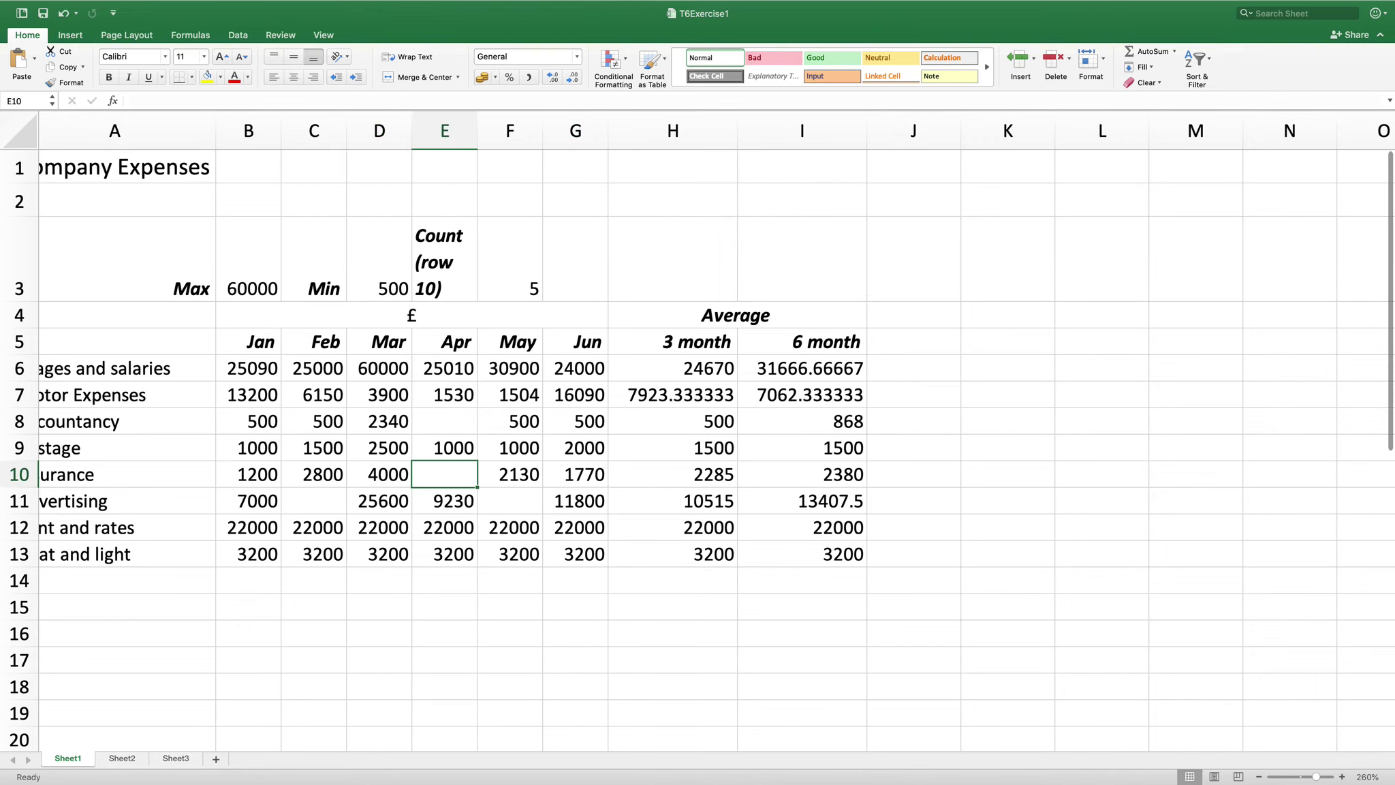
{"action": "scroll", "coordinate": [698, 450], "scroll_direction": "down", "scroll_amount": 1}
{"action": "left_click", "coordinate": [513, 247]}
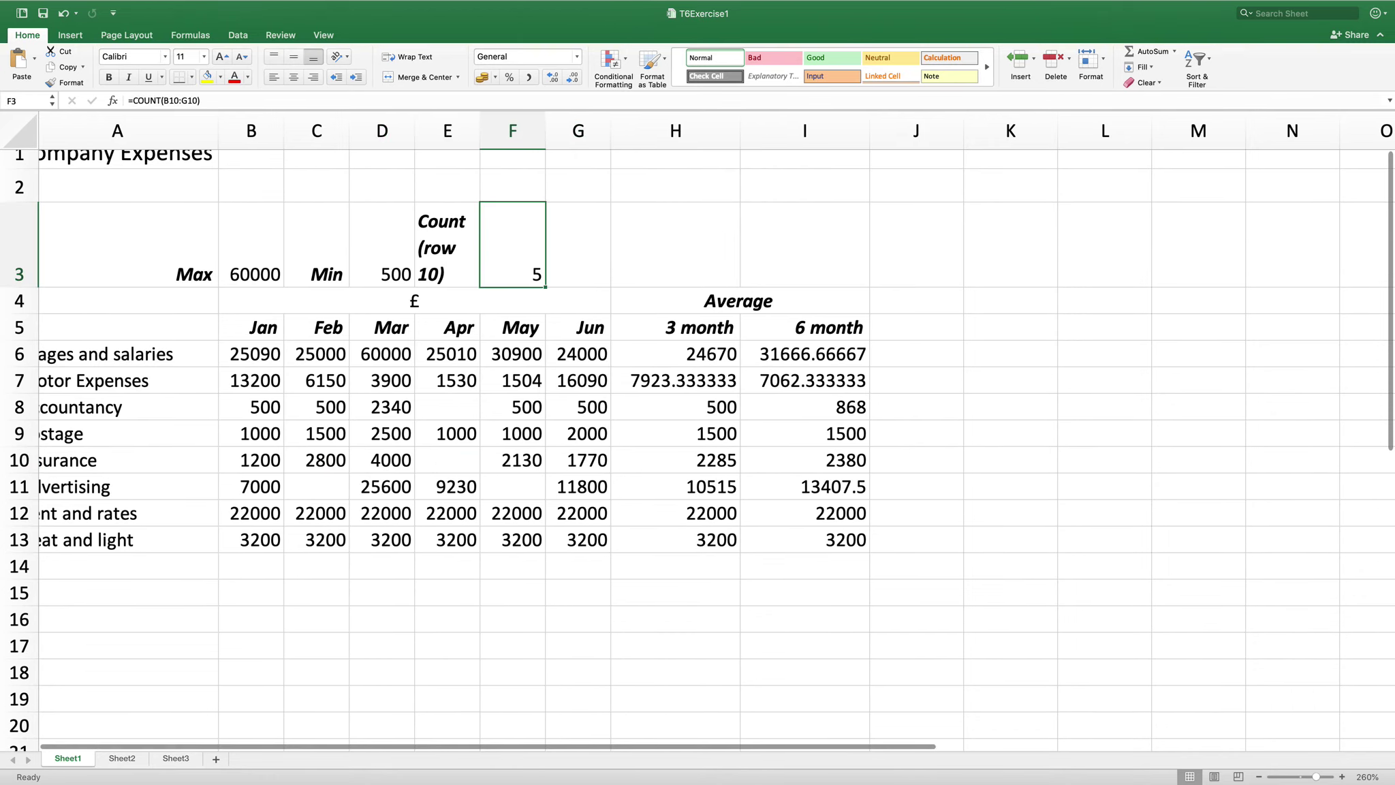